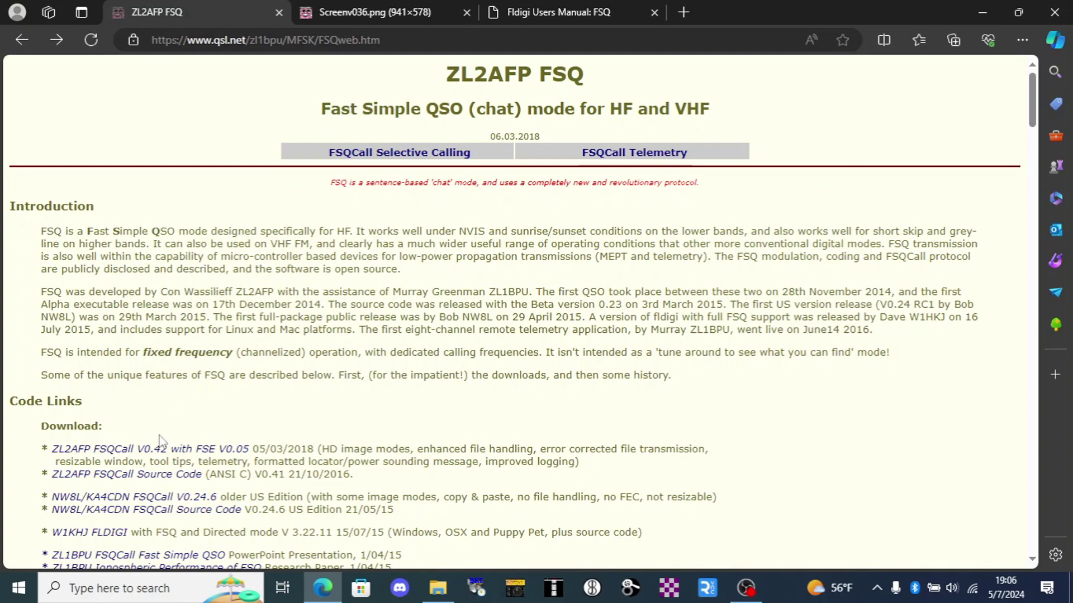
Review the FSQCALL screenshot and the Directions and Triggers sections of the Fldigi Users Manual's FSQ page
left_click(398, 12)
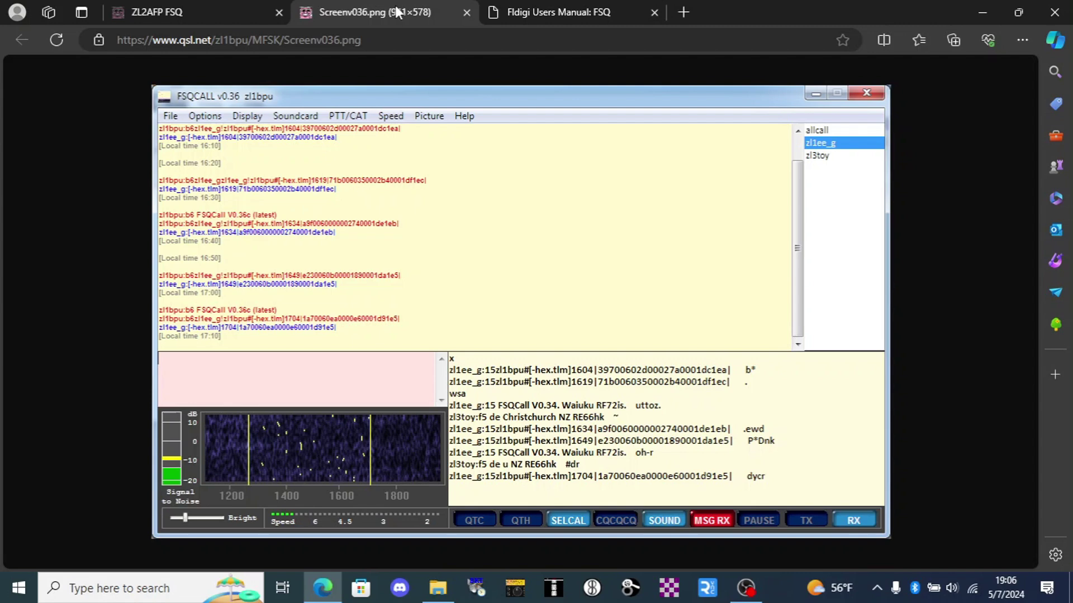
left_click(520, 12)
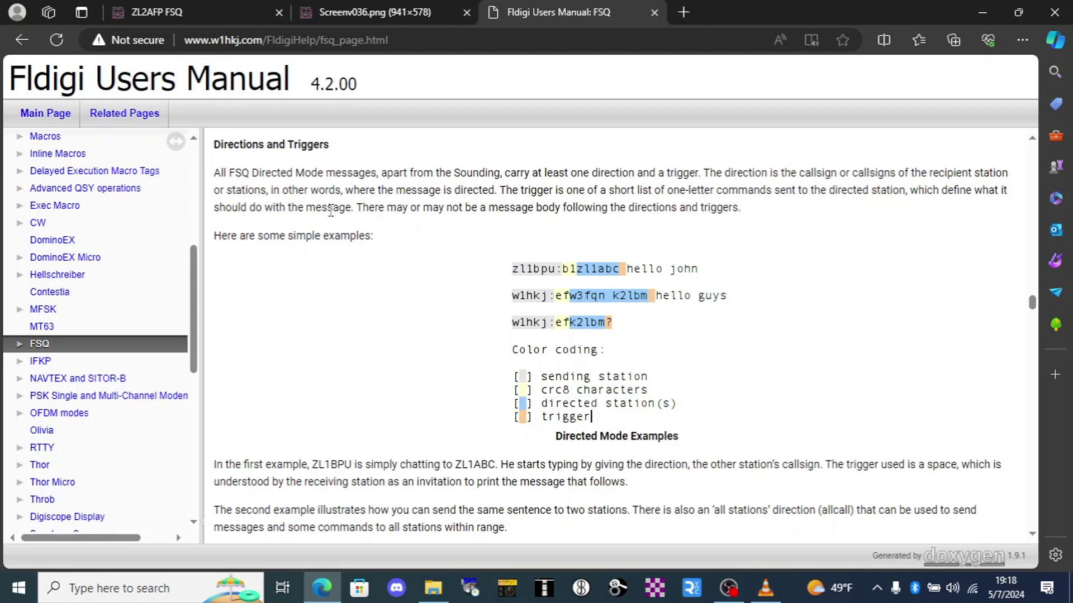
scroll(469, 235, "down", 20)
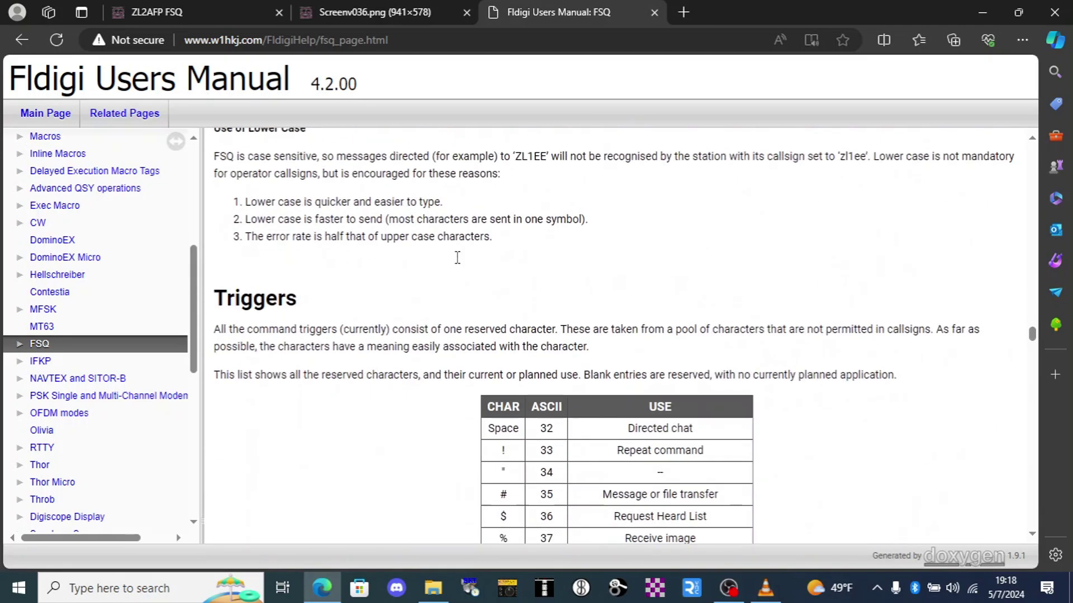
scroll(458, 258, "down", 2)
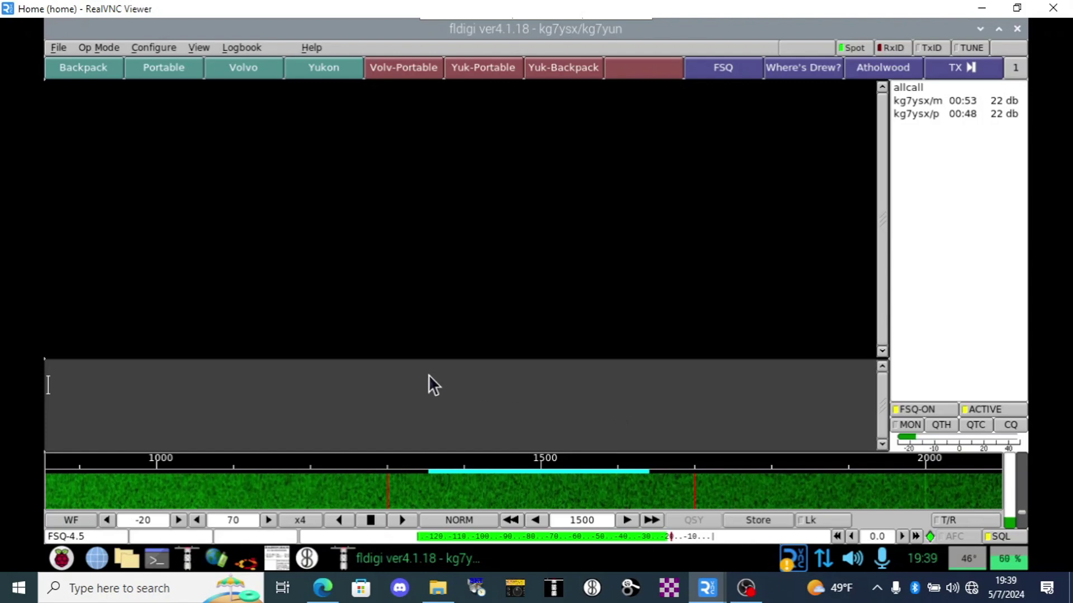
Enter "test" in the transmit pane of fldigi in RealVNC Viewer, and switch FSQ directed mode off and back on
type("test")
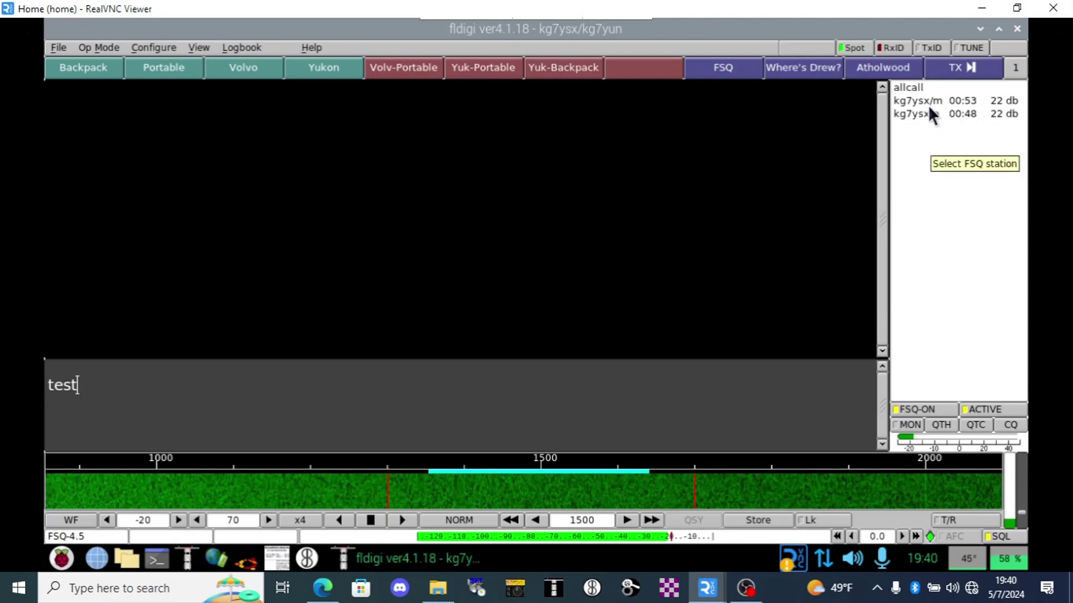
left_click(934, 409)
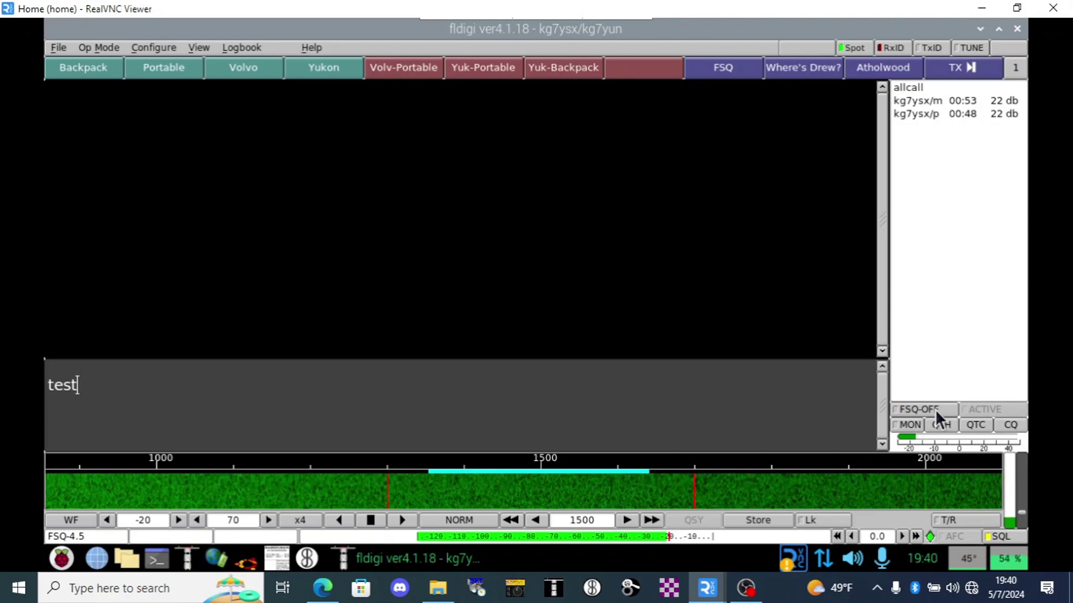
left_click(934, 409)
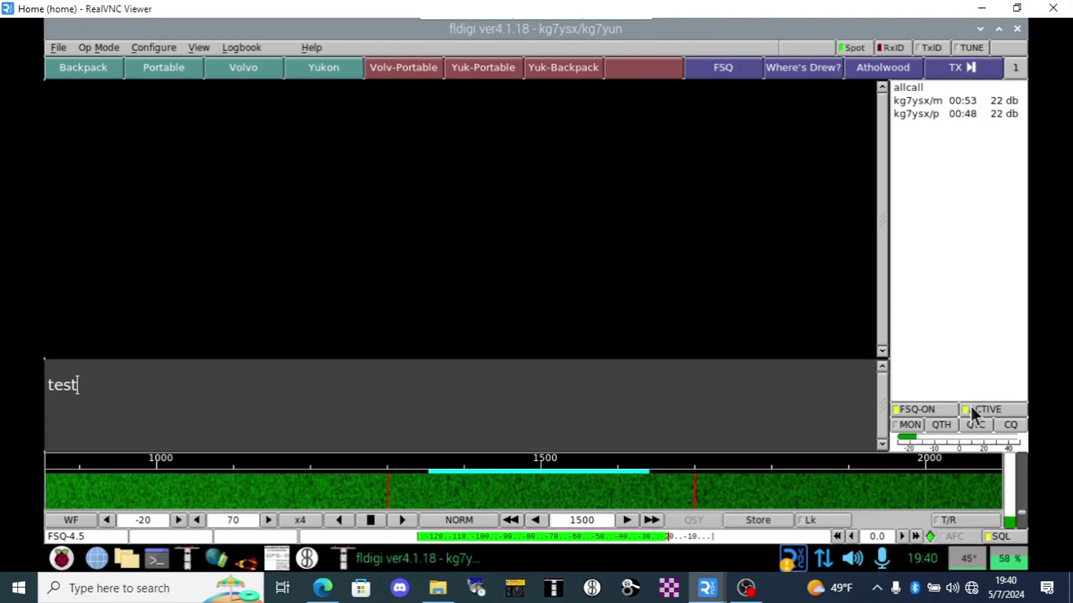
Open the FSQ monitor to view the decoded text, and close it again
left_click(910, 423)
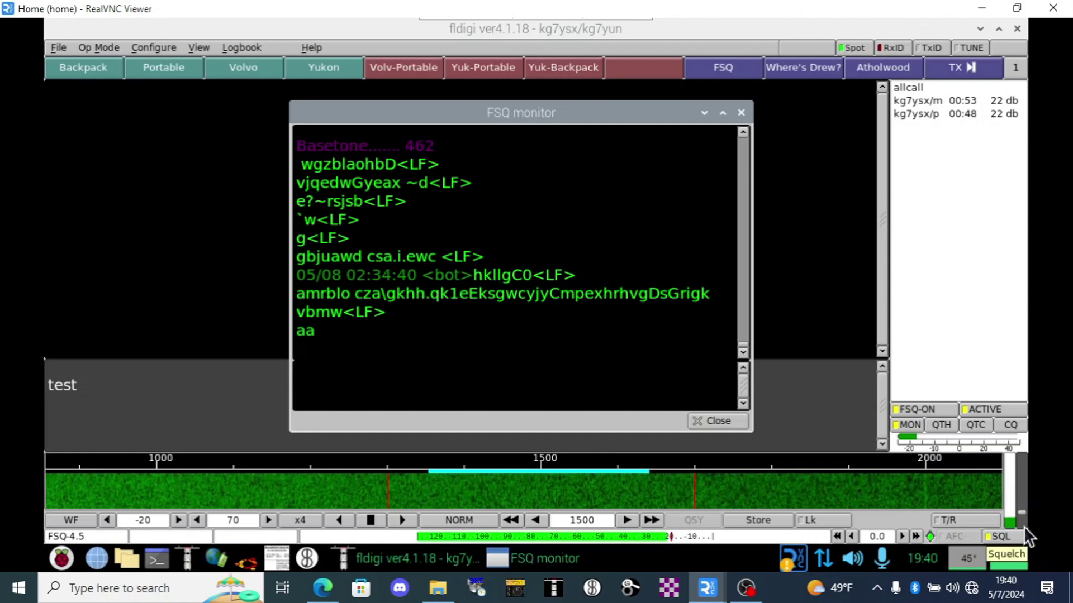
left_click(720, 421)
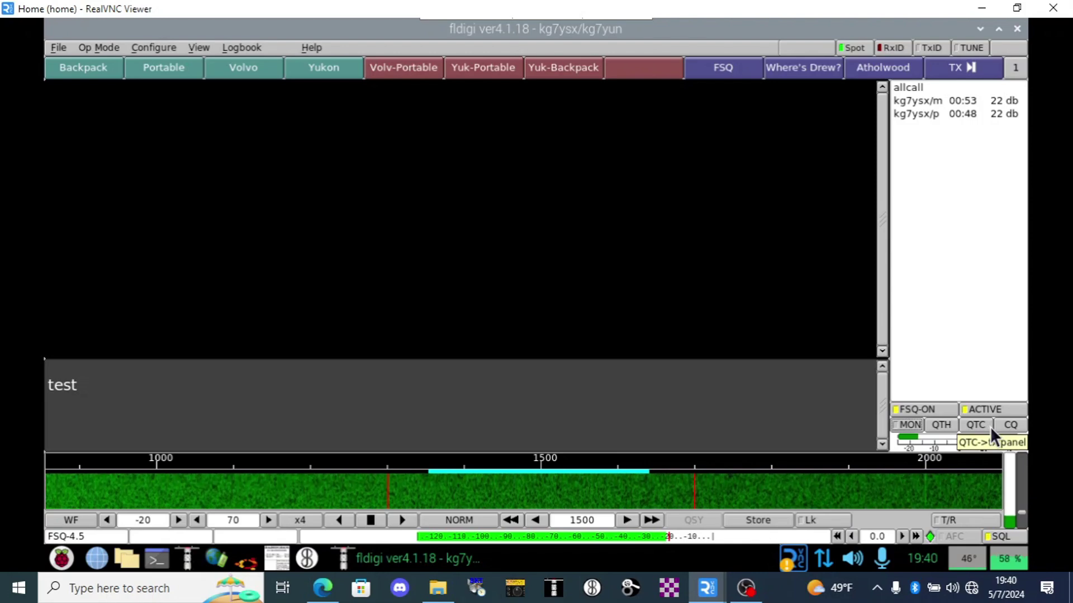
Open the fldigi configuration and display the FSQ modem settings
left_click(160, 48)
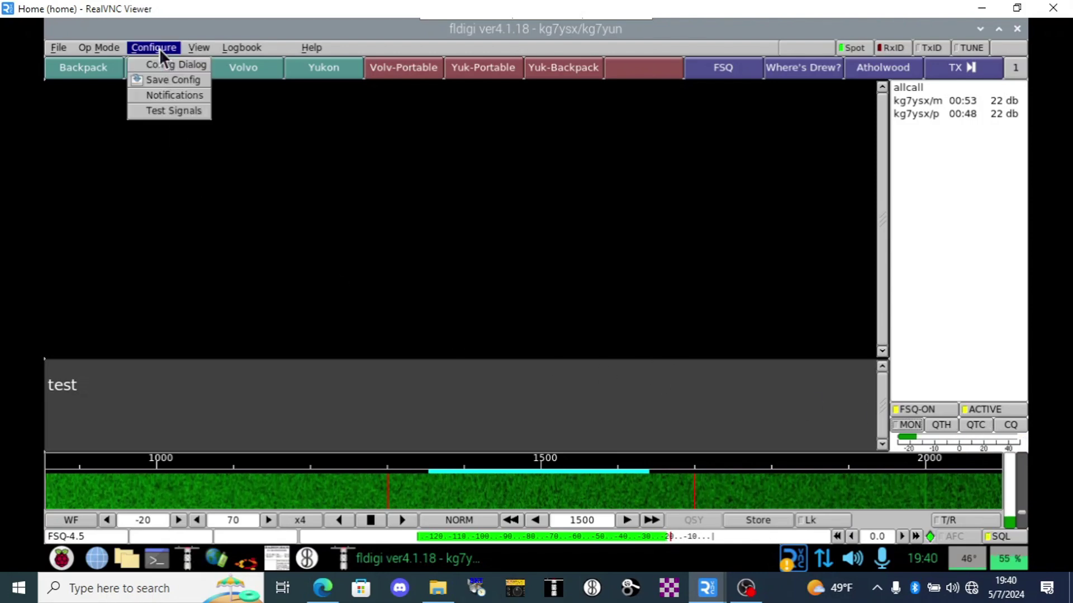
left_click(181, 68)
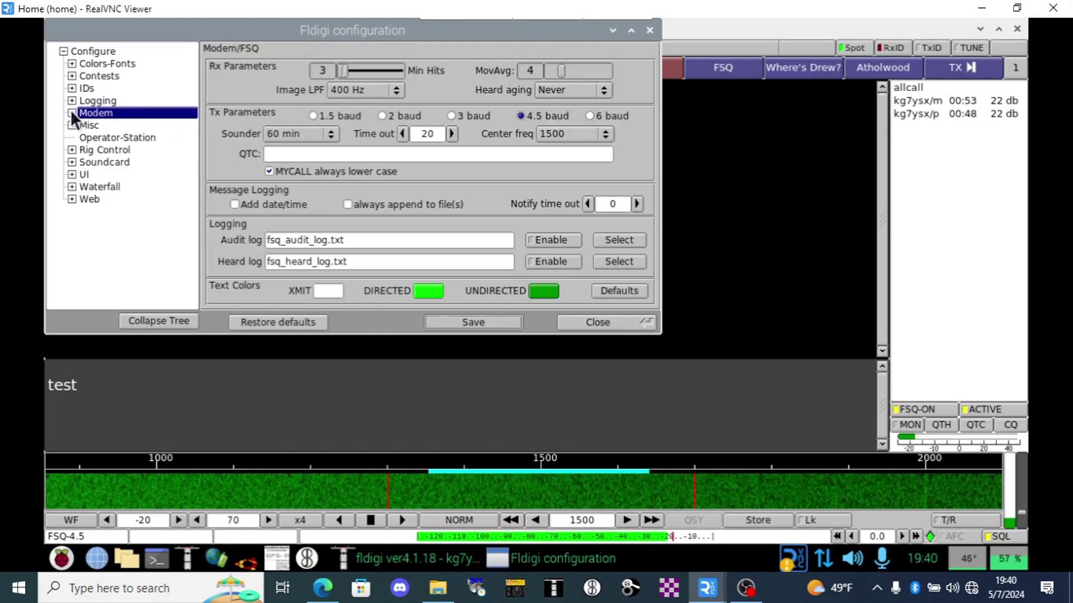
left_click(72, 113)
left_click(99, 174)
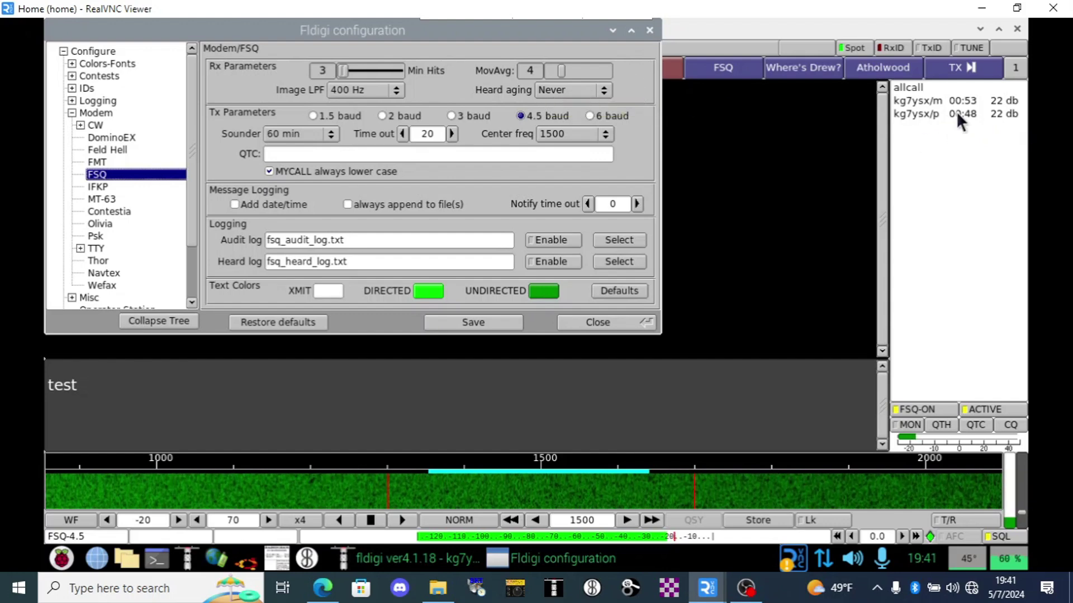
Delete the station entry with the /m suffix from the FSQ heard list
right_click(932, 101)
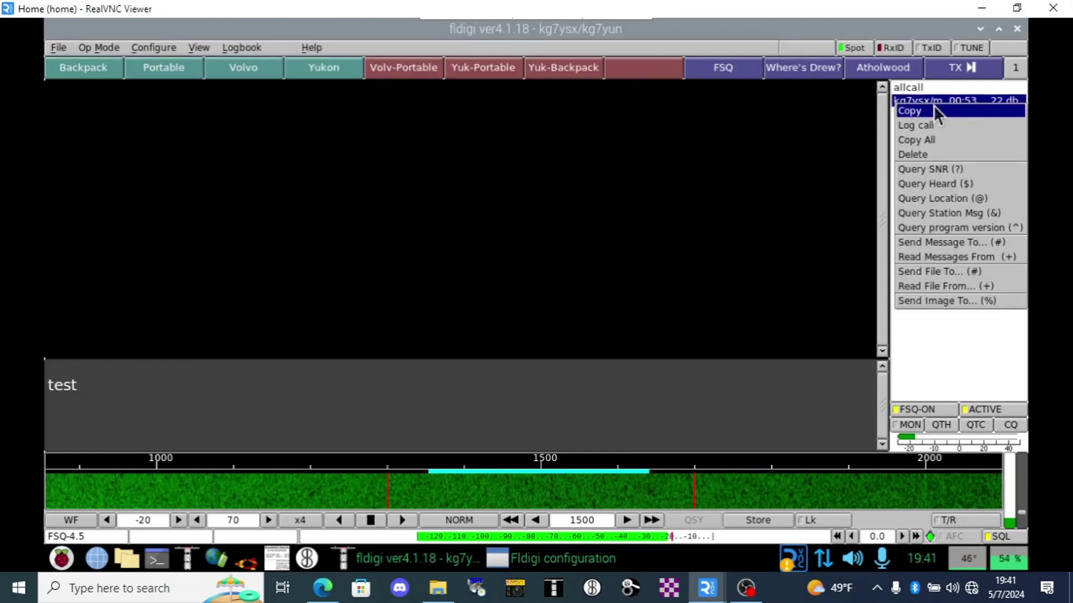
left_click(927, 153)
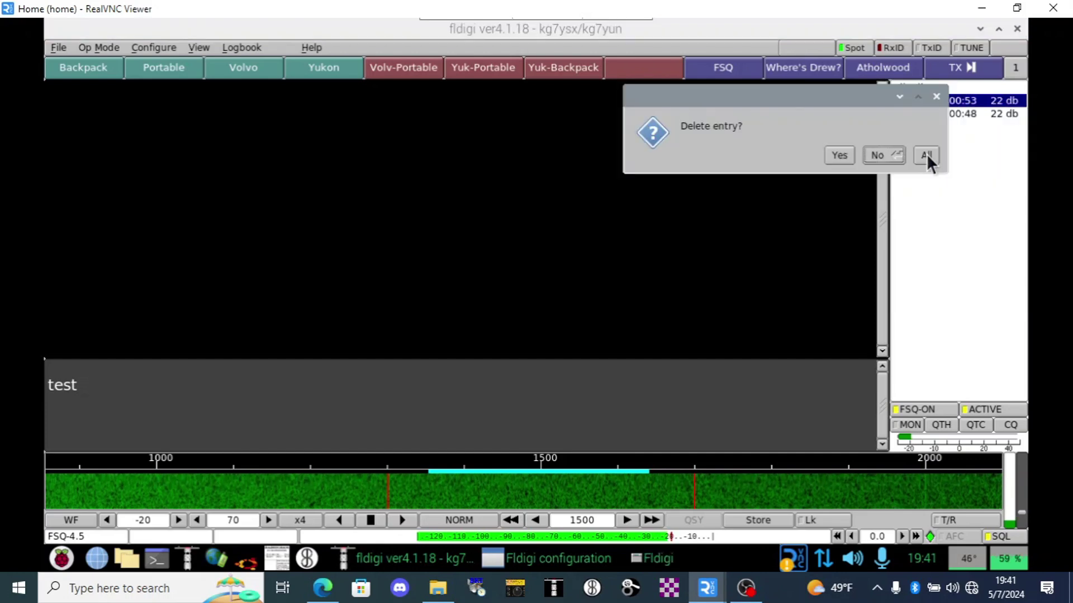
left_click(846, 154)
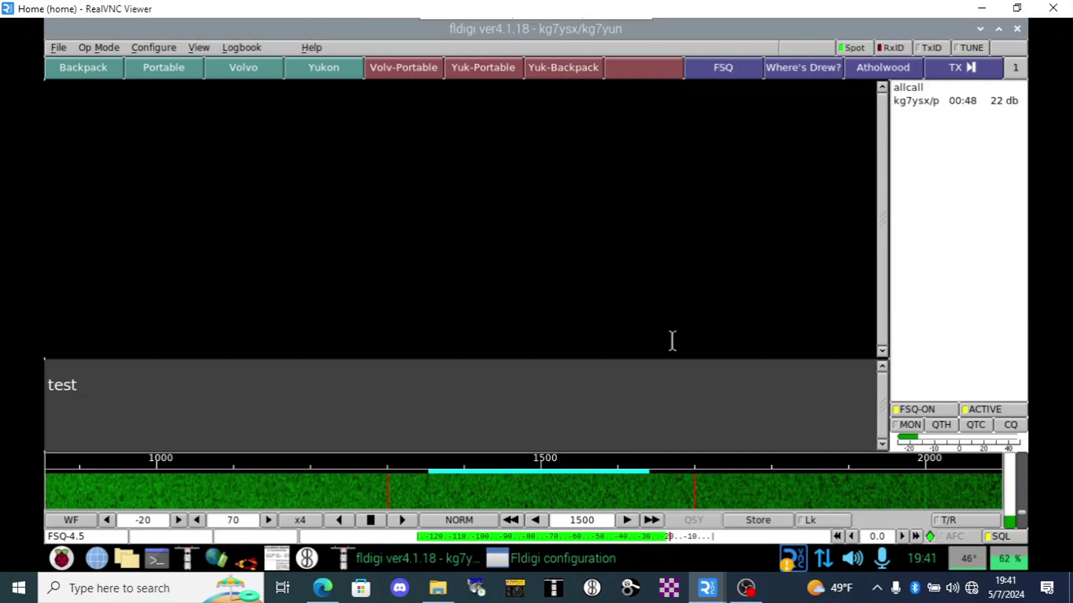
Set the heard aging to Never in the FSQ settings and minimize the configuration window
left_click(583, 556)
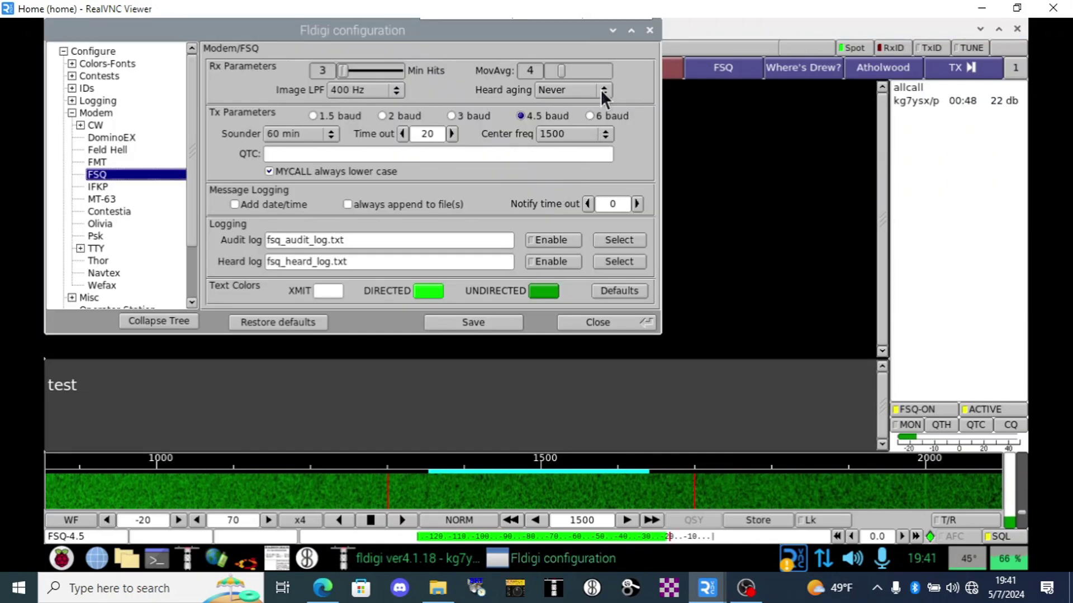
left_click(603, 91)
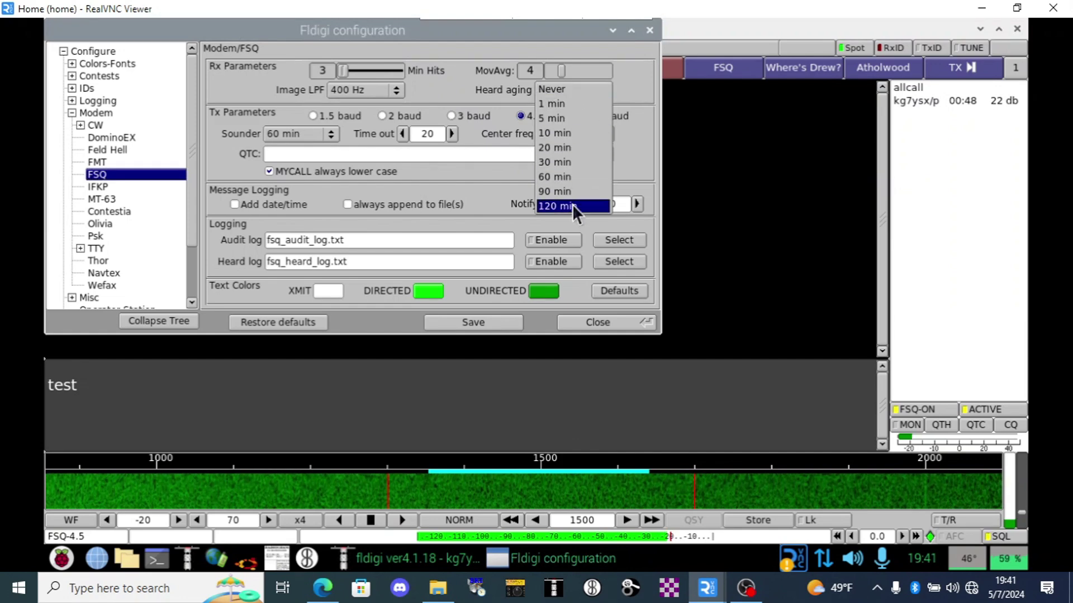
left_click(570, 89)
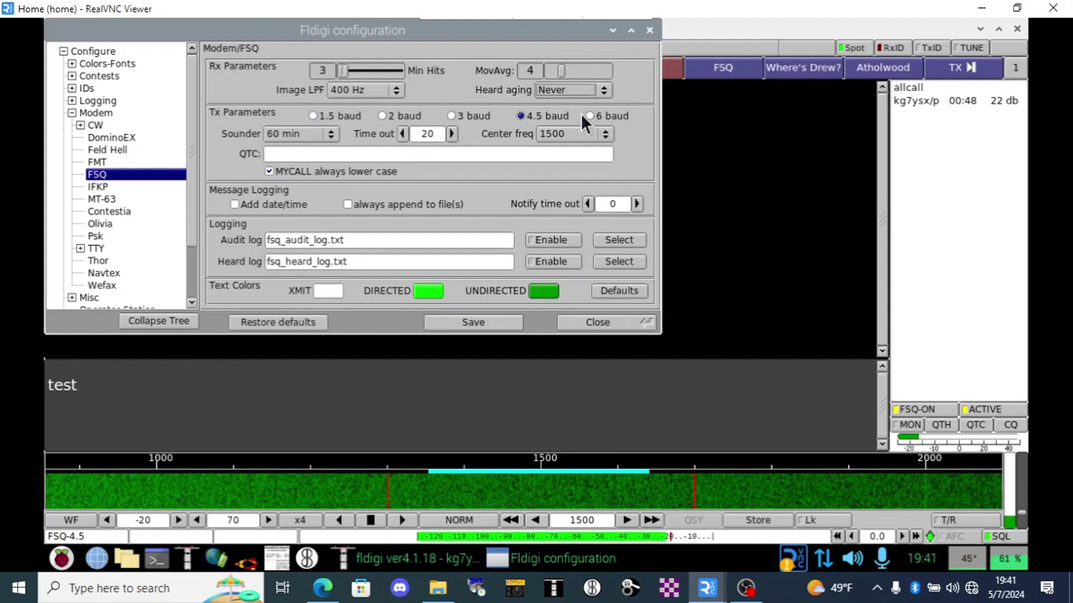
left_click(612, 31)
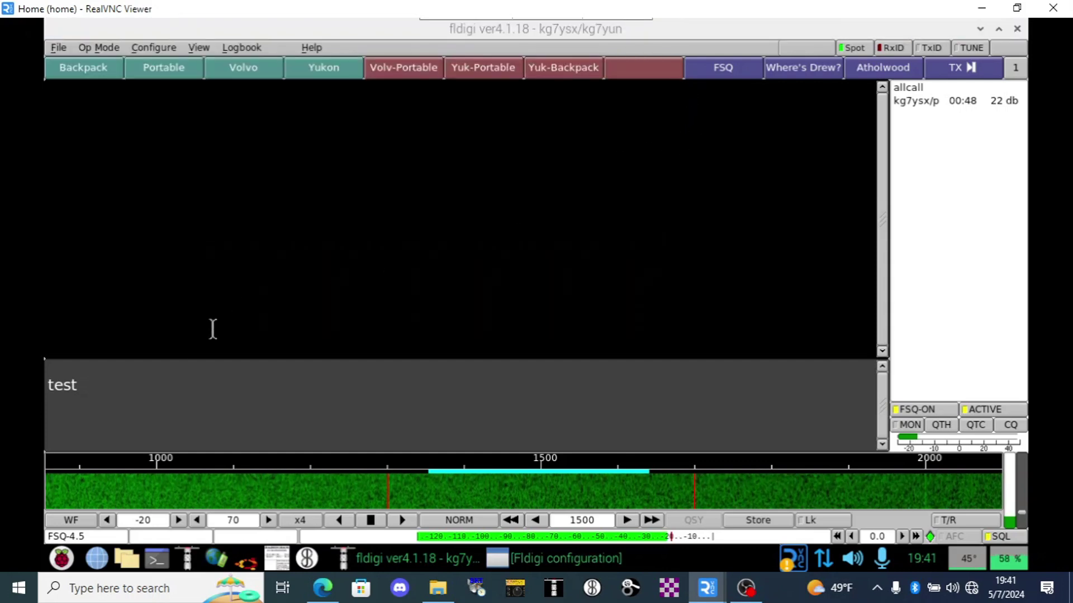
Choose FSQ4.5 as the modem speed in the main window
left_click(89, 532)
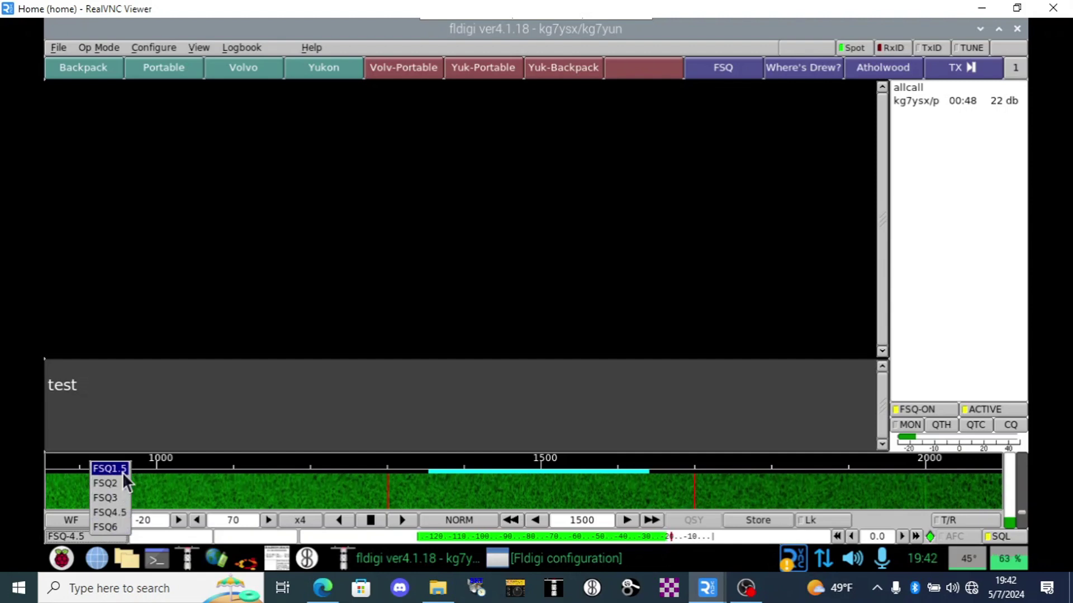
left_click(119, 512)
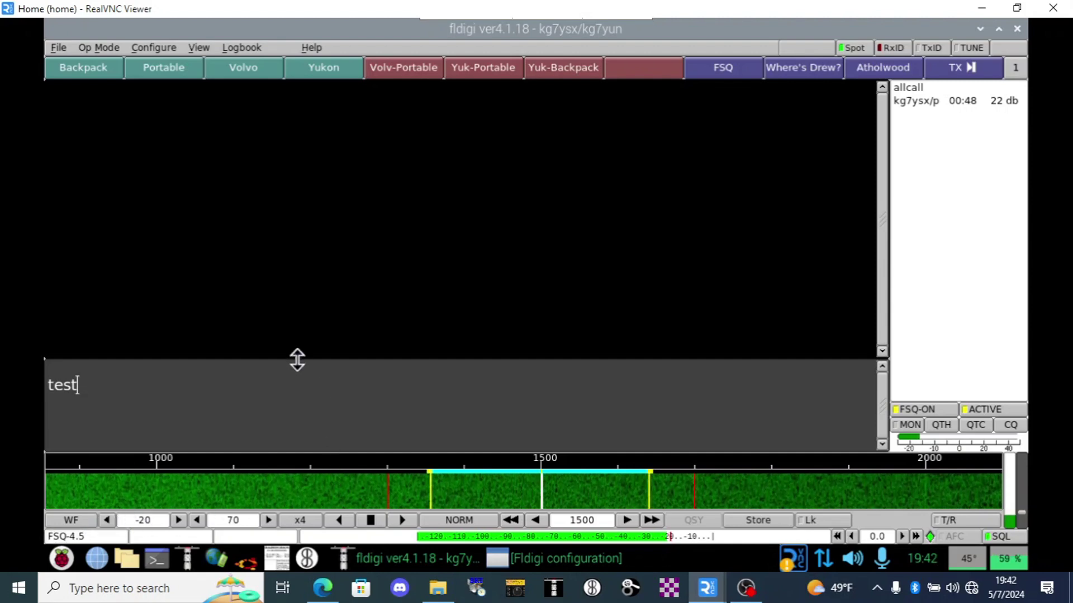
Erase the word "test" from the transmit pane
key("BackSpace")
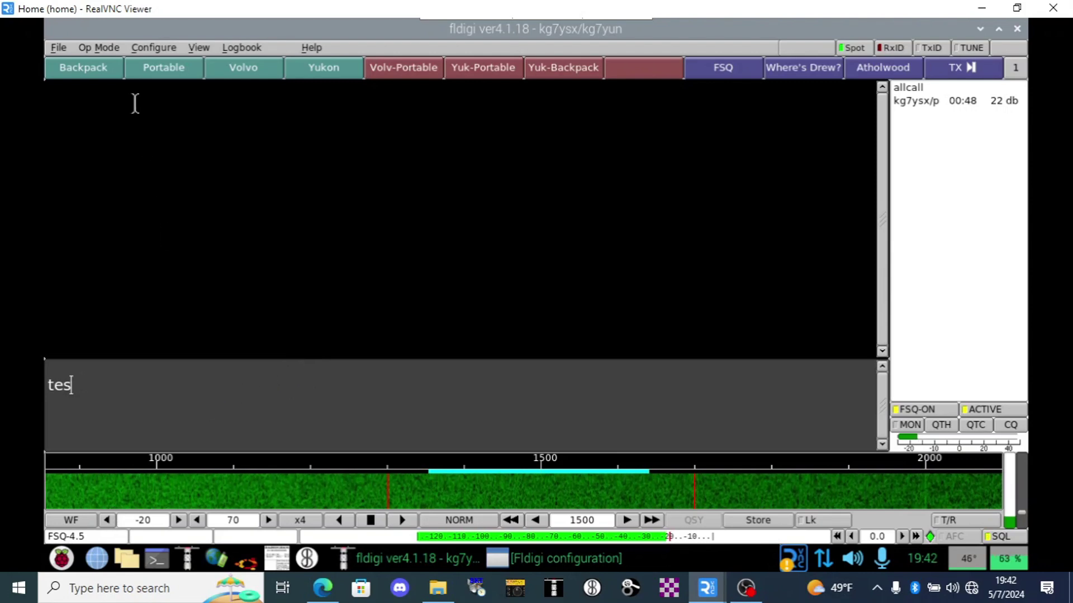
key("BackSpace")
key("BackSpace")
key("BackSpace")
Examine the FSQ speeds offered among the operating modes without choosing one
left_click(159, 46)
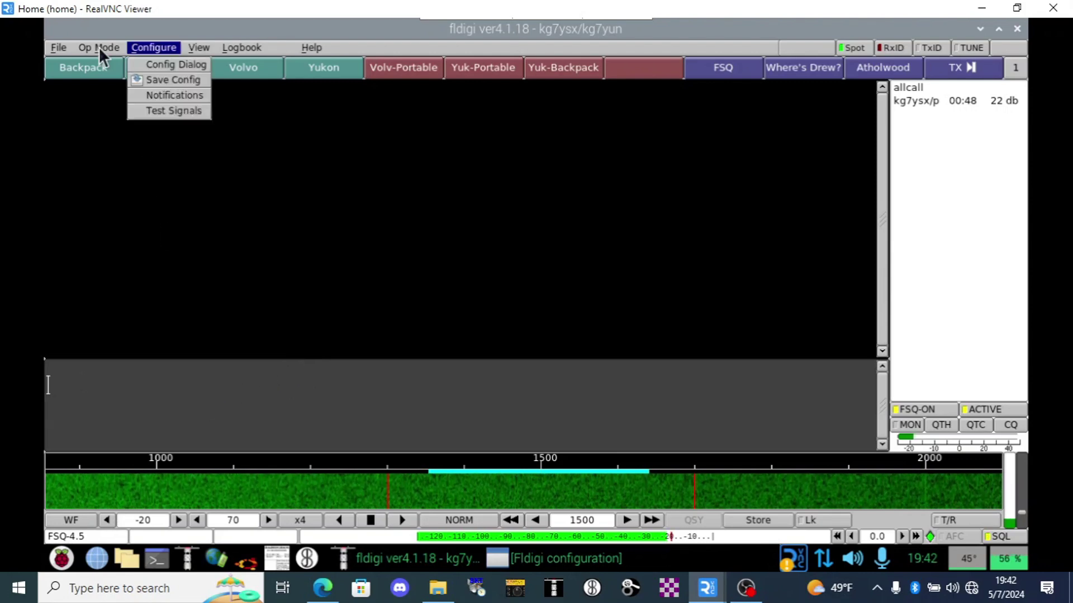
left_click(92, 47)
mouse_move(148, 110)
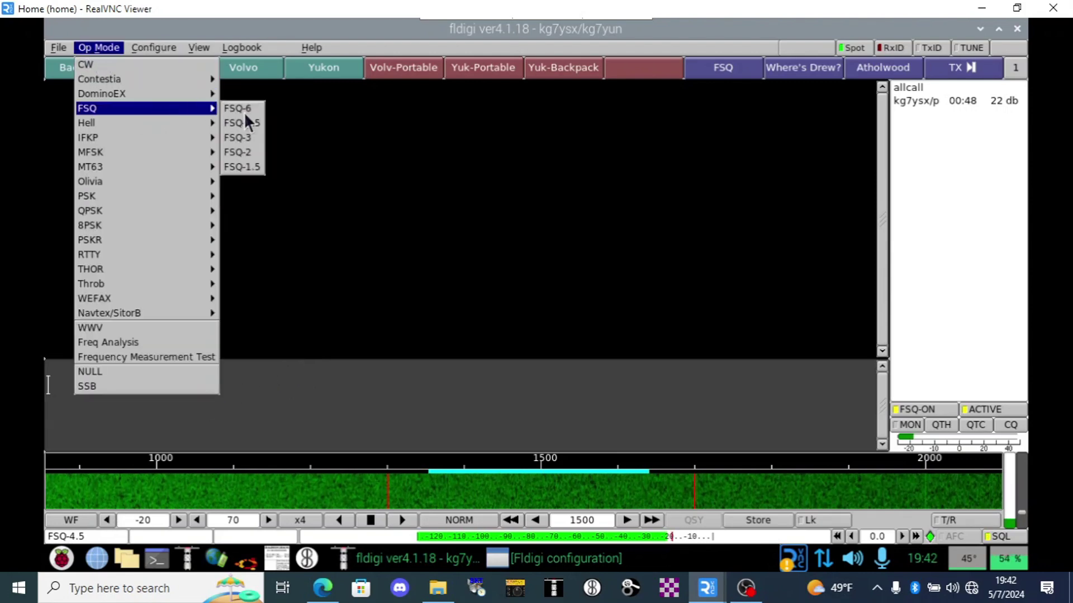
left_click(424, 323)
Bring back the FSQ configuration and set the sounder interval to 60 min
left_click(548, 562)
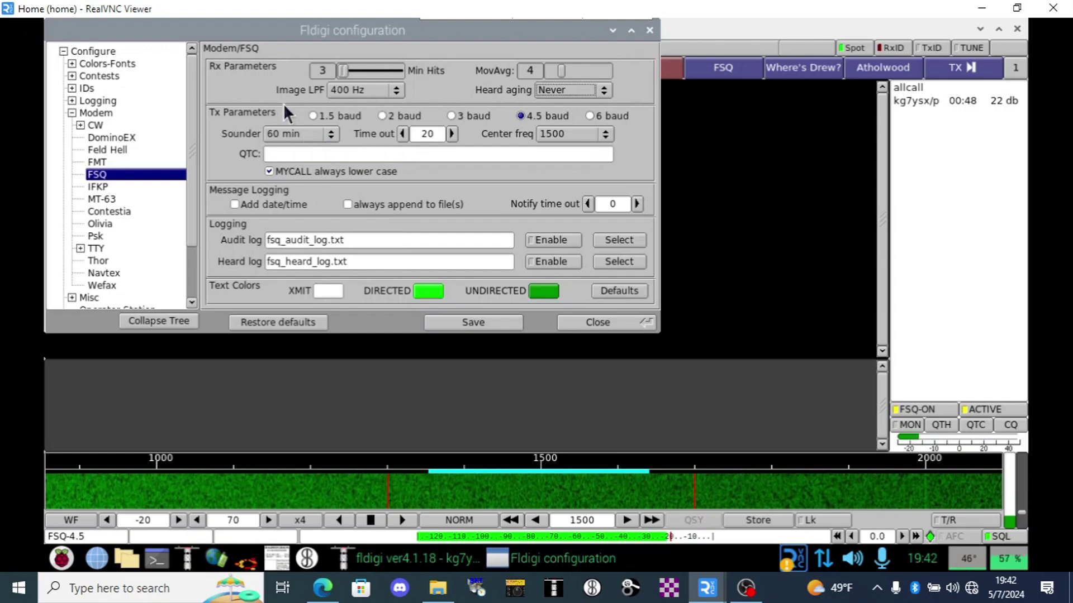
left_click(297, 130)
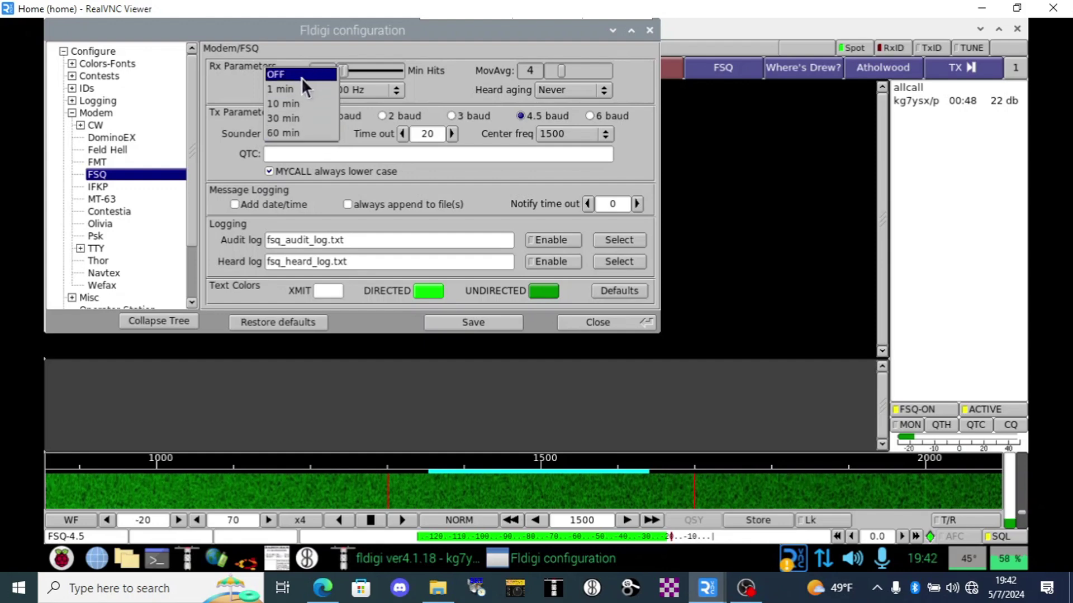
left_click(283, 133)
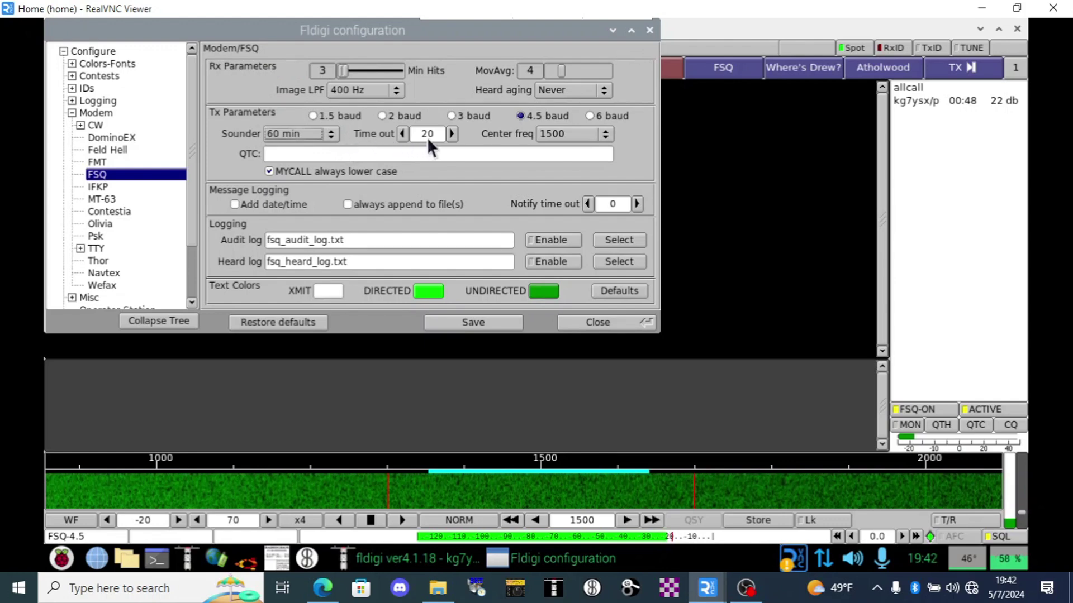
Set the center frequency to 1500 in the FSQ transmit parameters
left_click(451, 133)
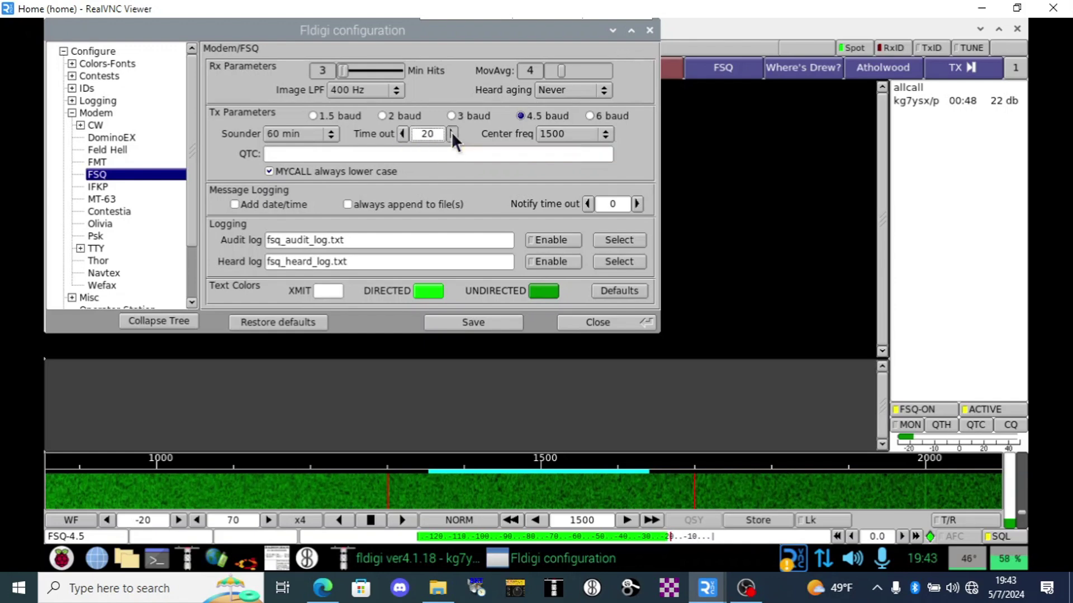
left_click(601, 133)
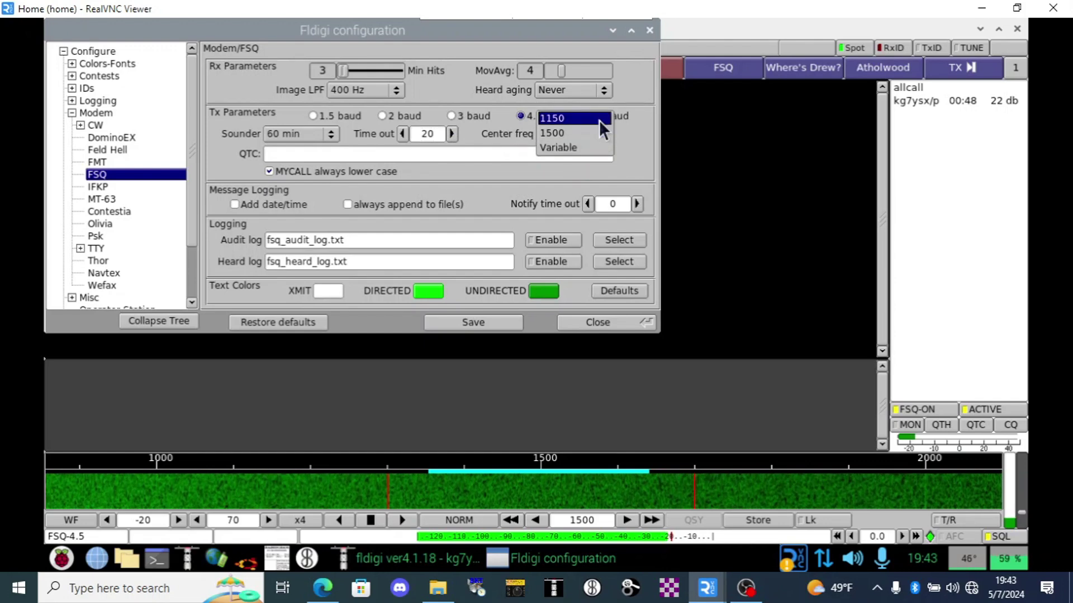
left_click(595, 136)
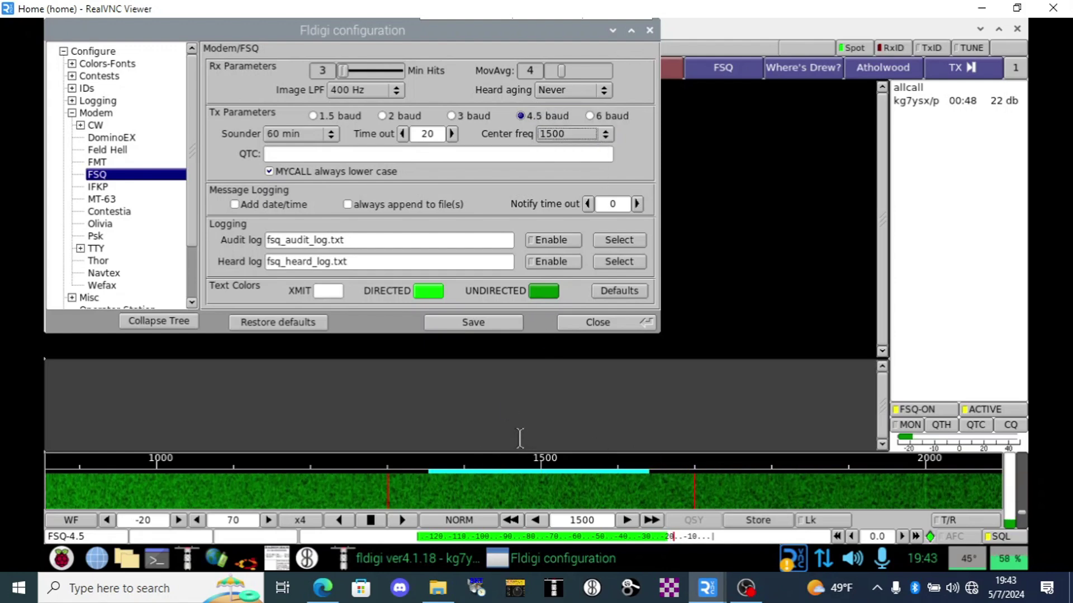
Enter "anything we want" as the QTC message in the FSQ transmit parameters
left_click(479, 155)
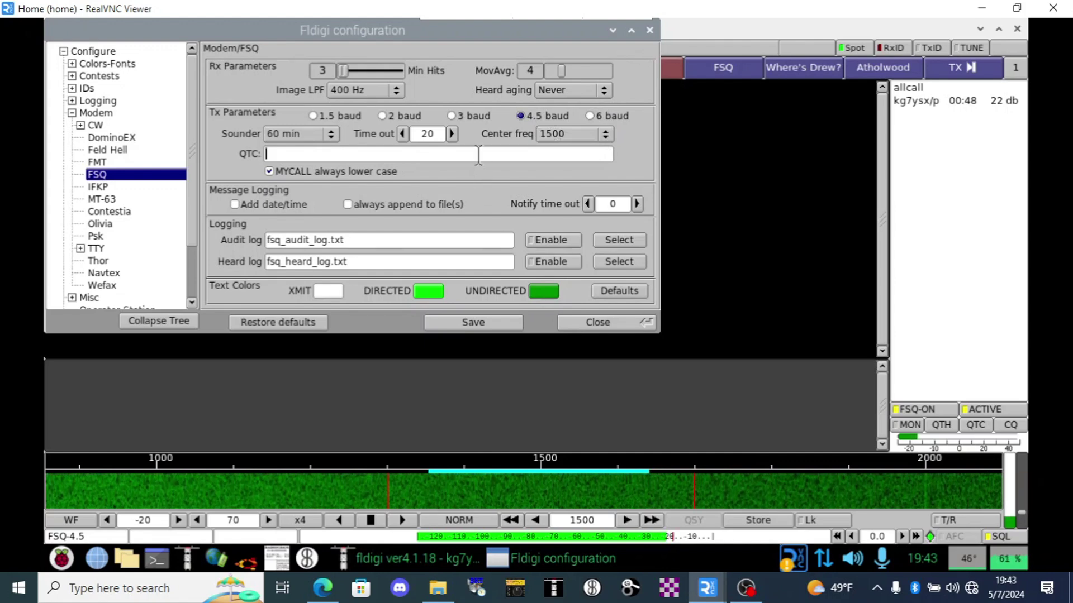
type("anything we want")
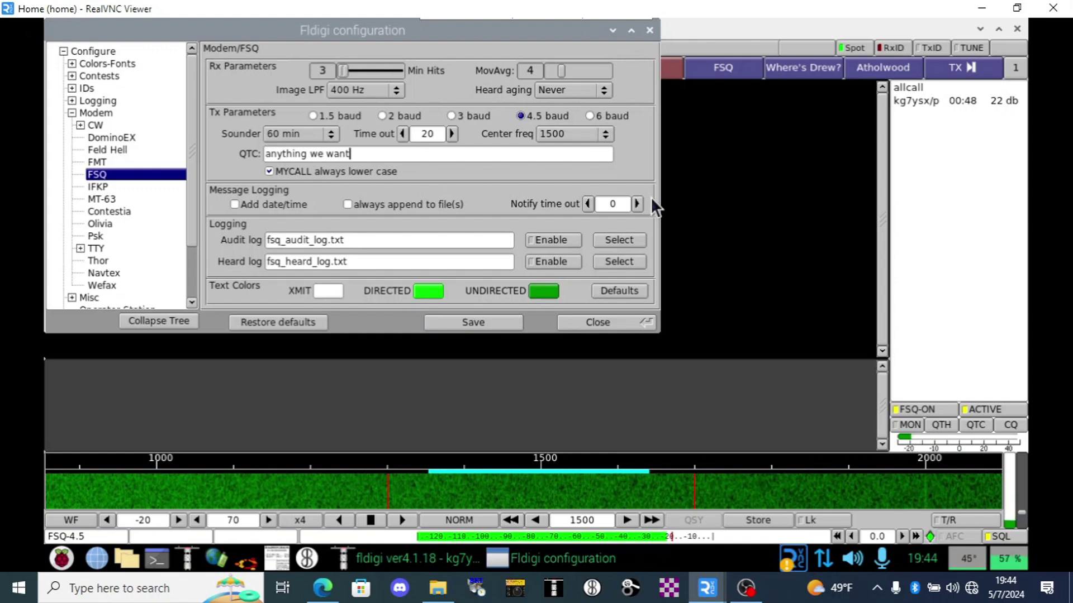
left_click(637, 204)
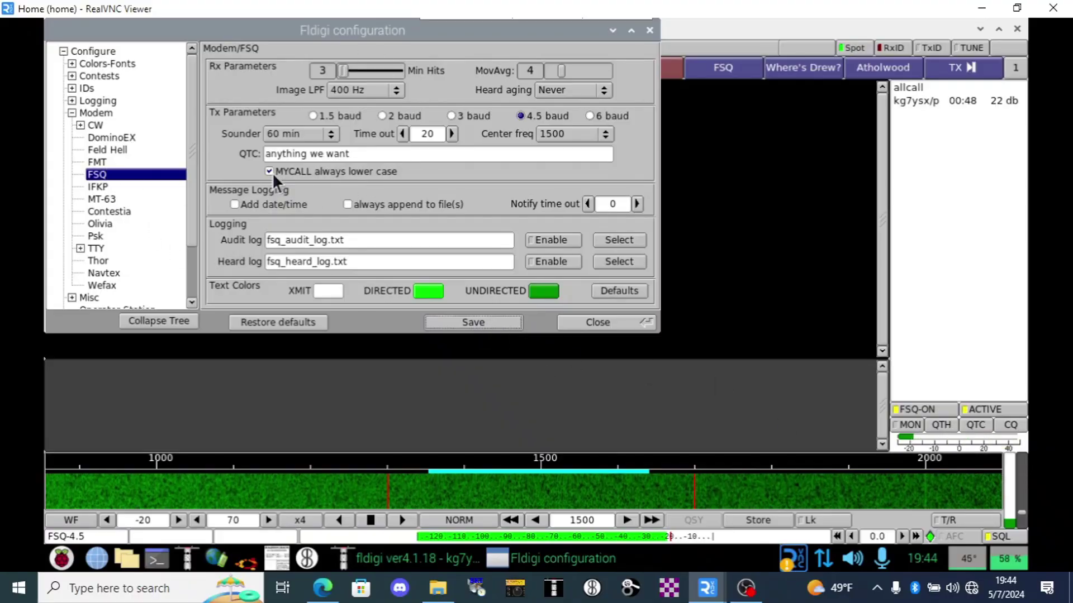
Display the operator-station settings and set the station QTH to "Home"
left_click(72, 112)
left_click(112, 139)
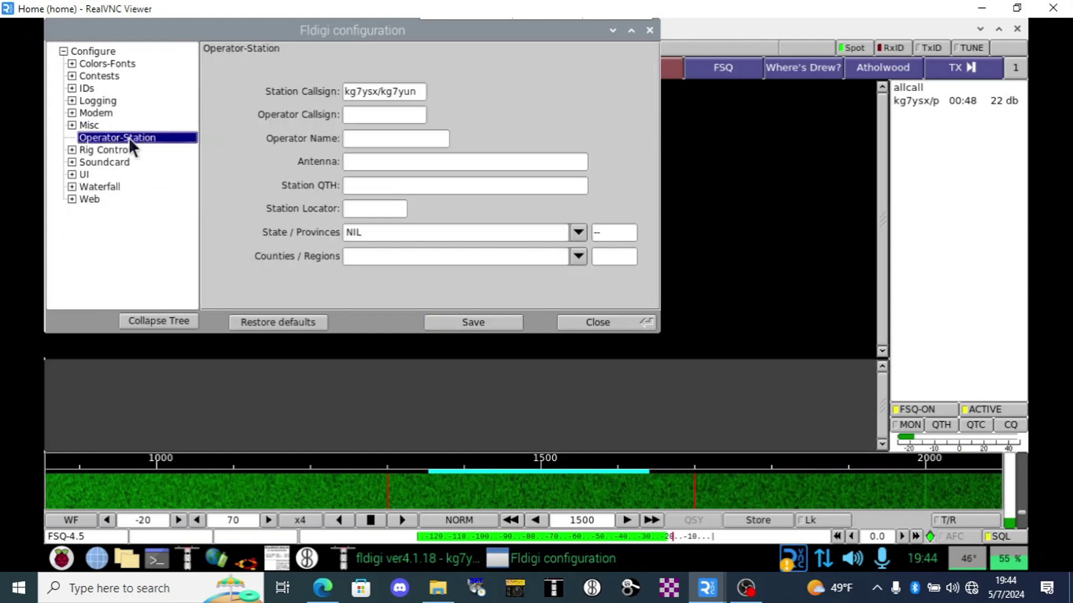
left_click(392, 185)
type("Home")
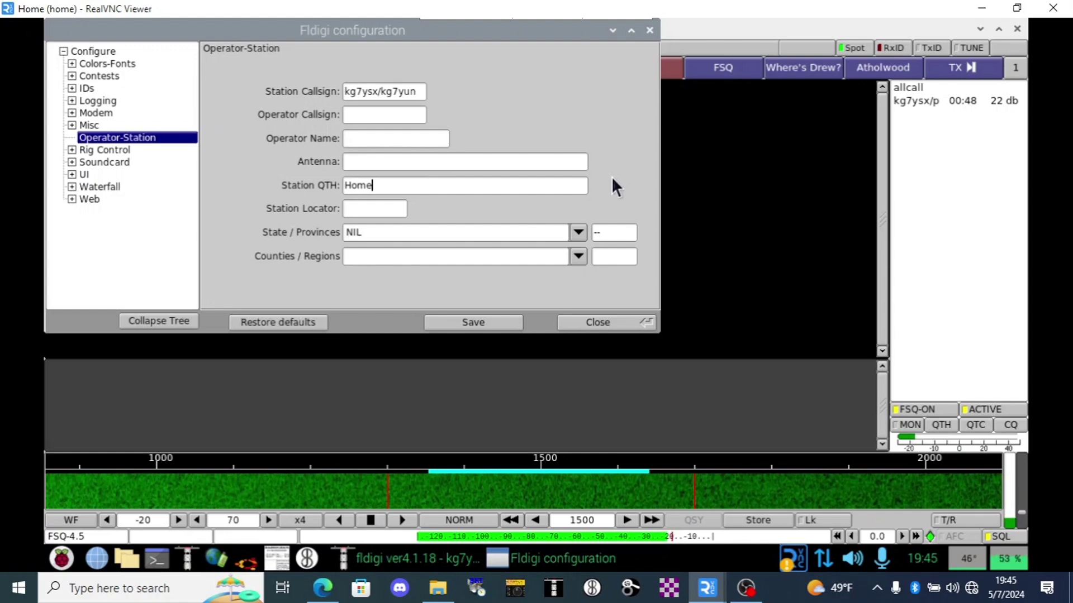
Save the operator-station settings and close the configuration
left_click(494, 322)
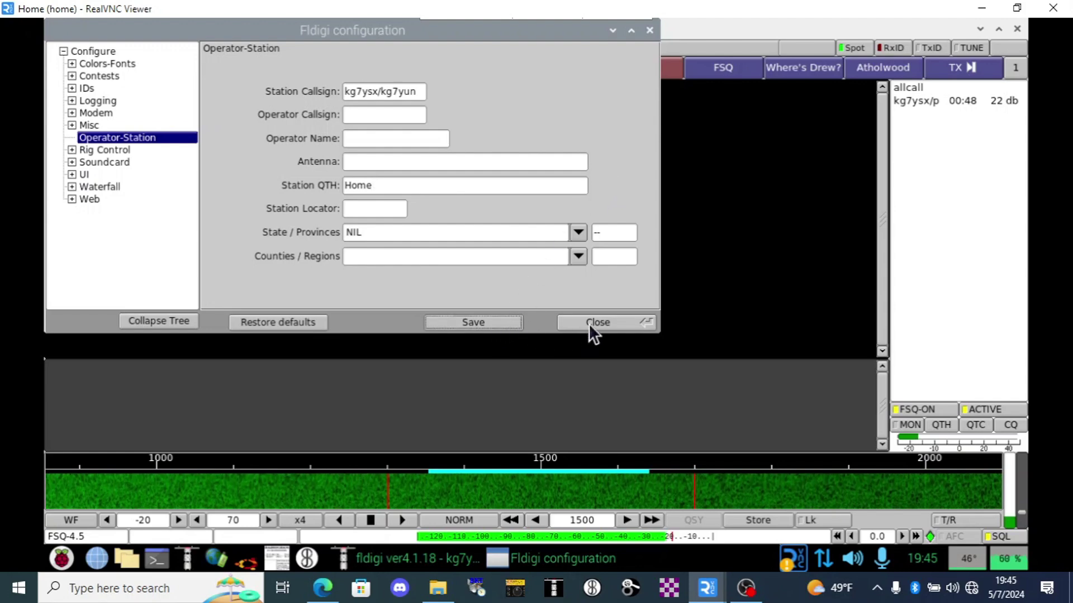
left_click(589, 323)
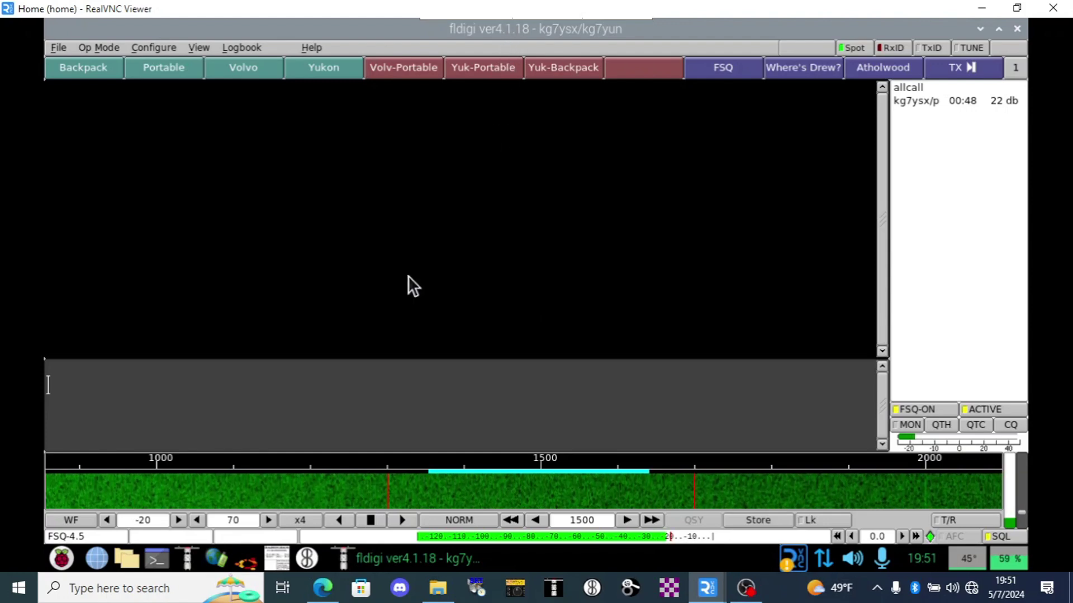
Move the receive frequency to 1102 on the waterfall and try the RxID option
left_click(235, 492)
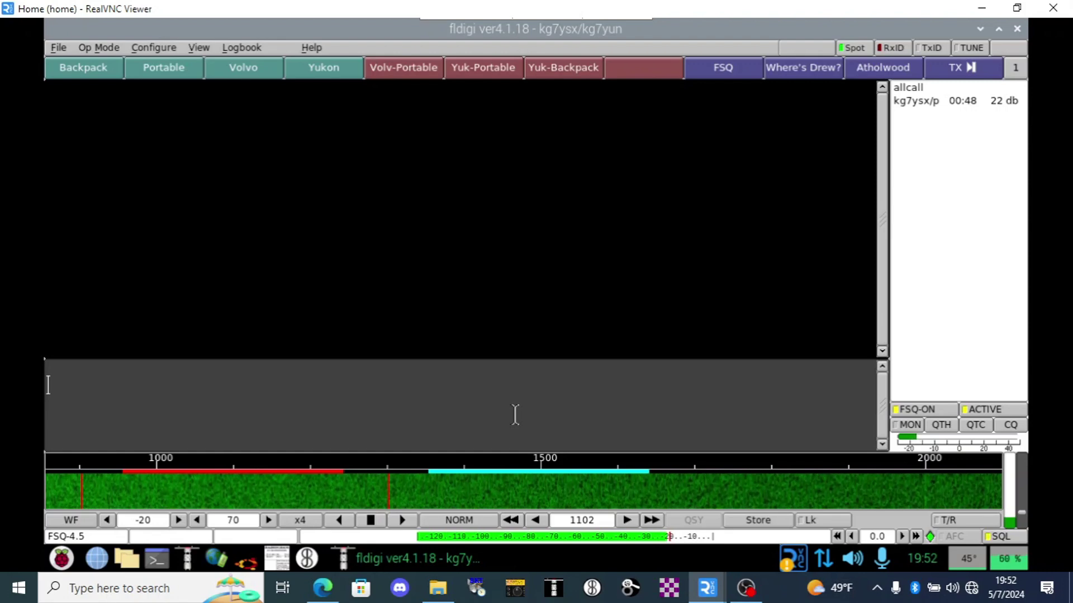
left_click(888, 48)
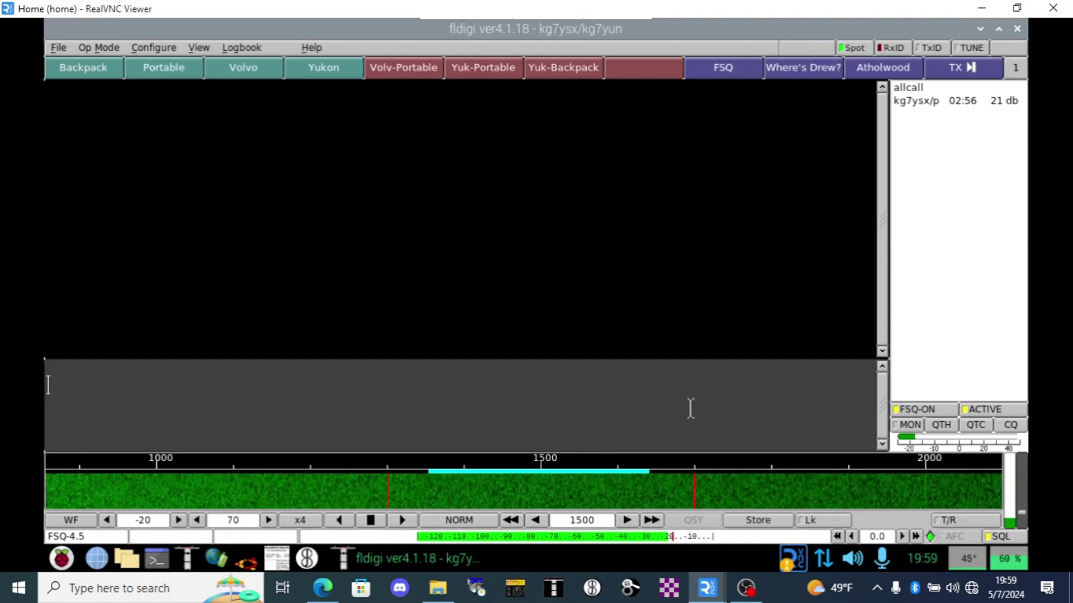
Consult the FSQ command characters in the Fldigi Users Manual and send "test" as directed chat to the station in the heard list
left_click(1016, 8)
left_click(592, 11)
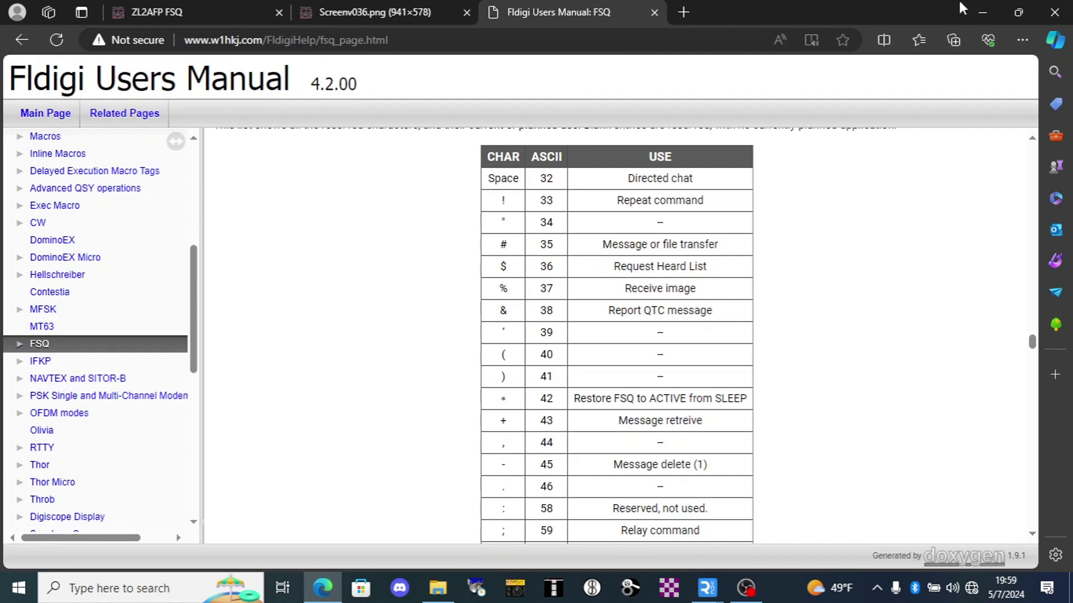
mouse_move(708, 588)
left_click(762, 508)
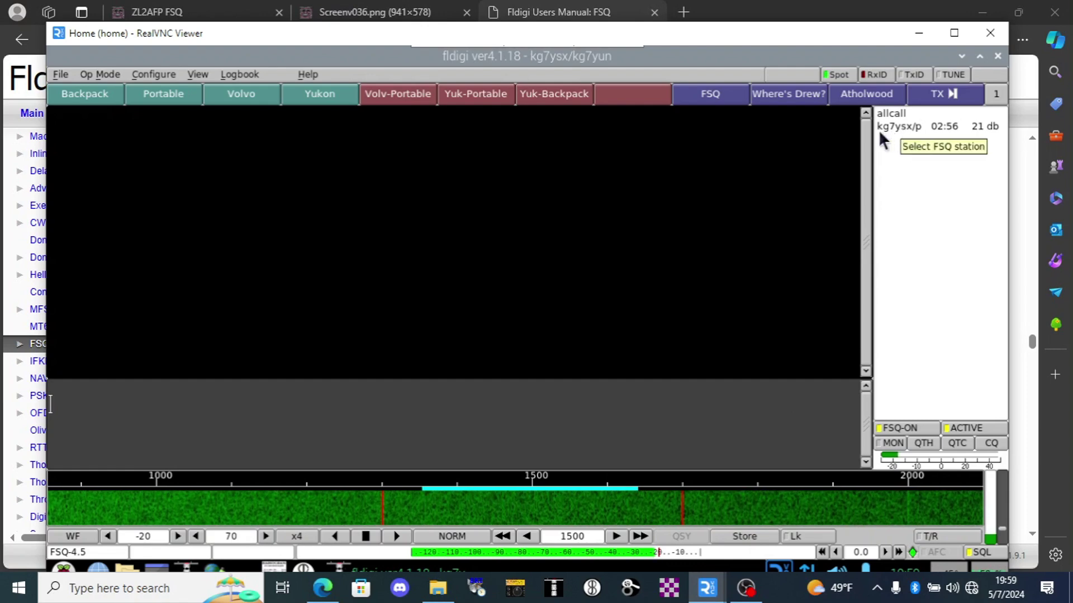
left_click(900, 125)
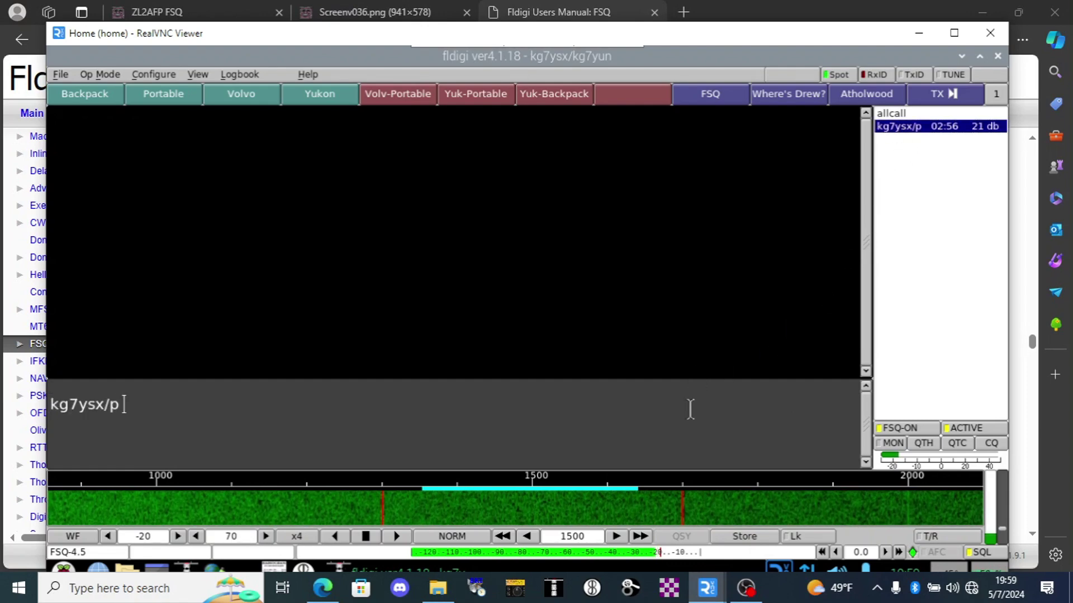
type("test")
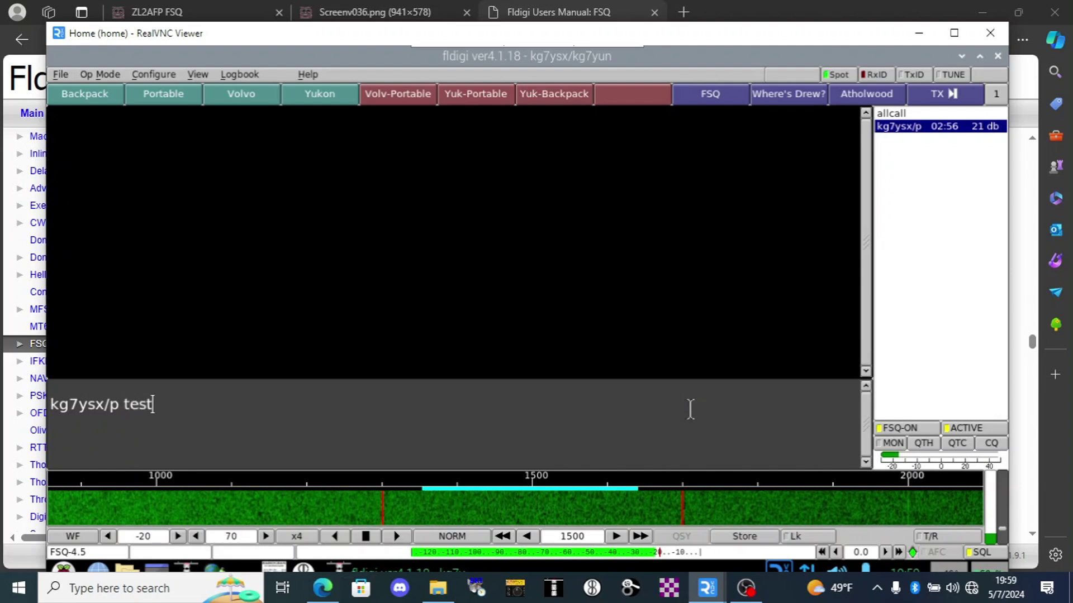
key("Return")
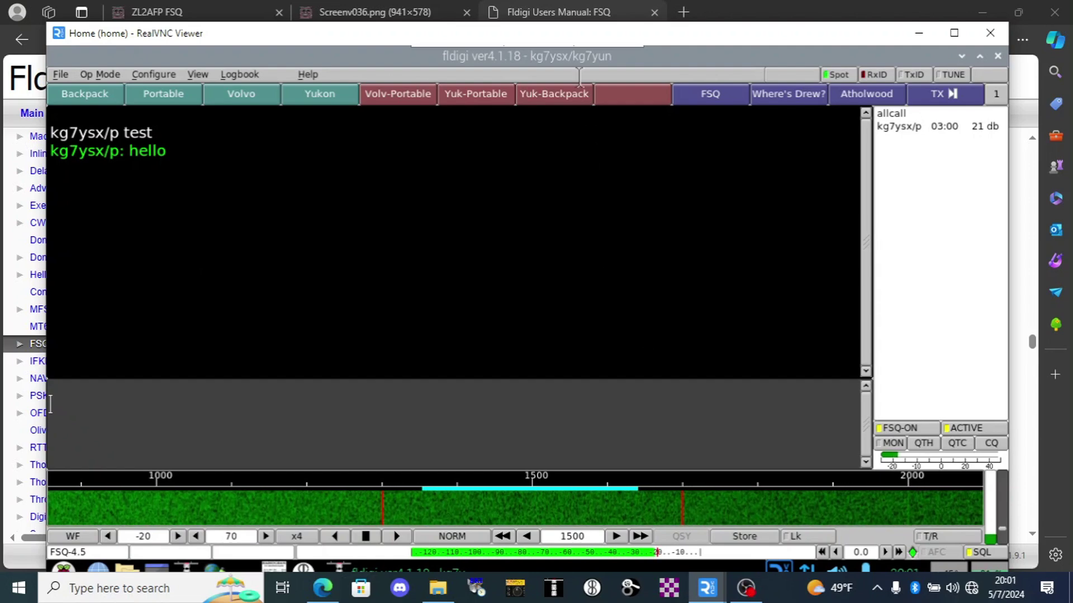
Check the message-transfer character in the manual and send "# test" to the station in the heard list
left_click(547, 12)
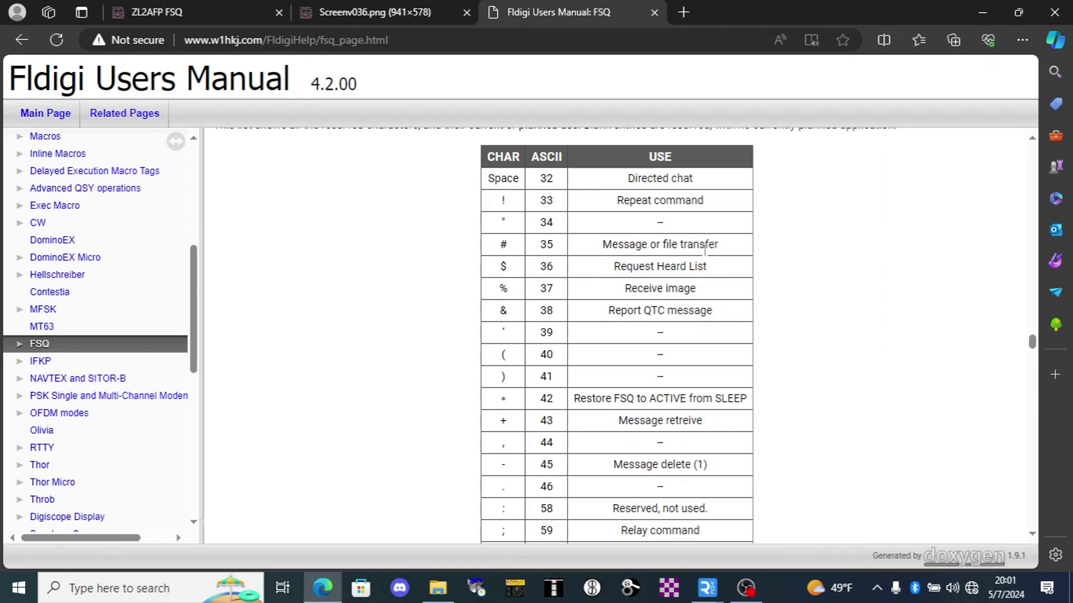
mouse_move(709, 586)
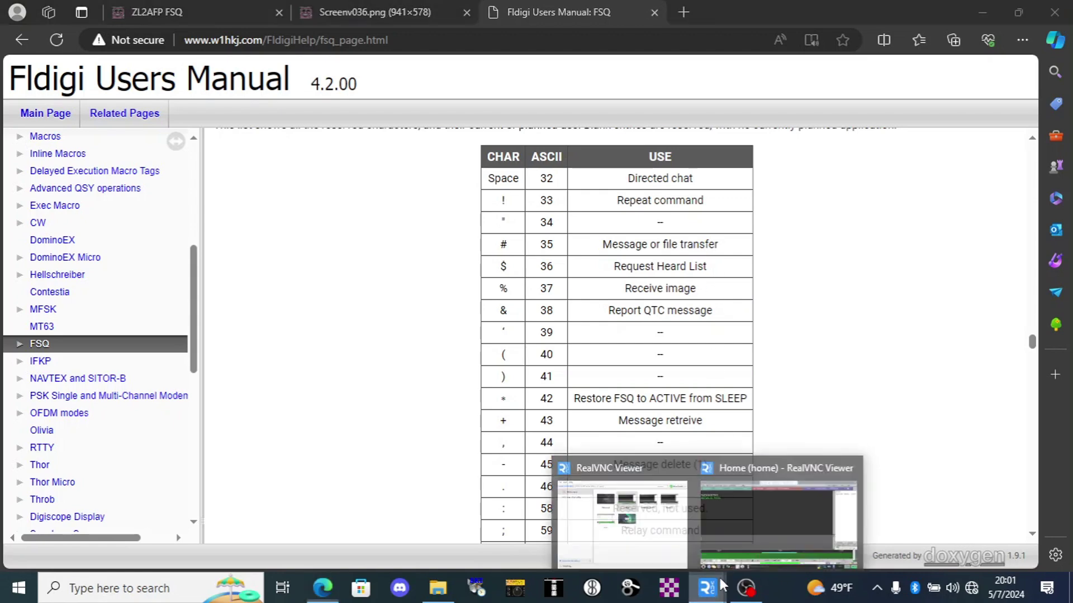
left_click(750, 527)
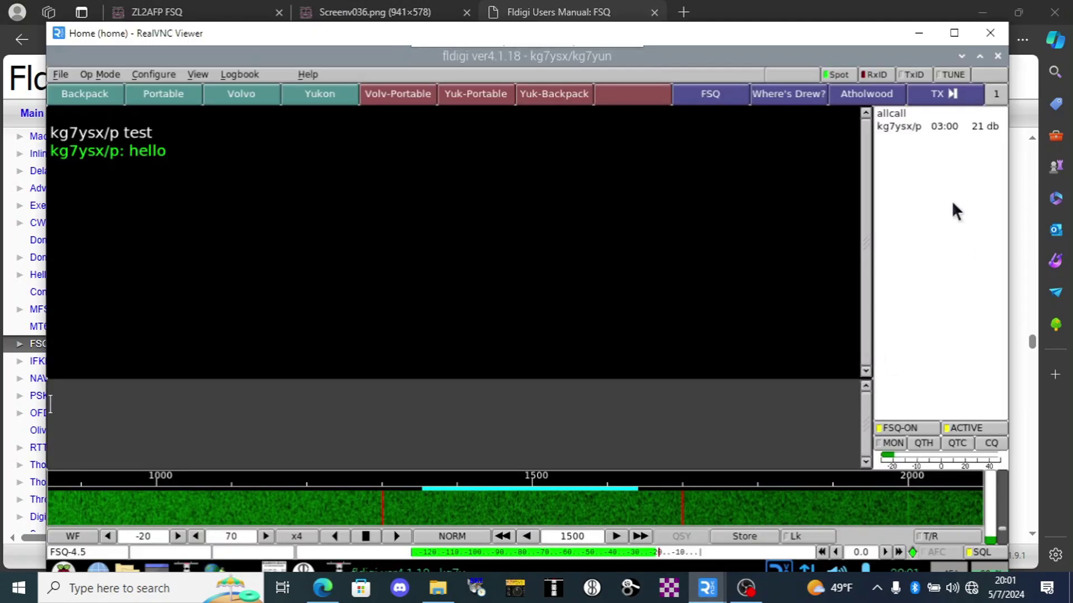
left_click(905, 126)
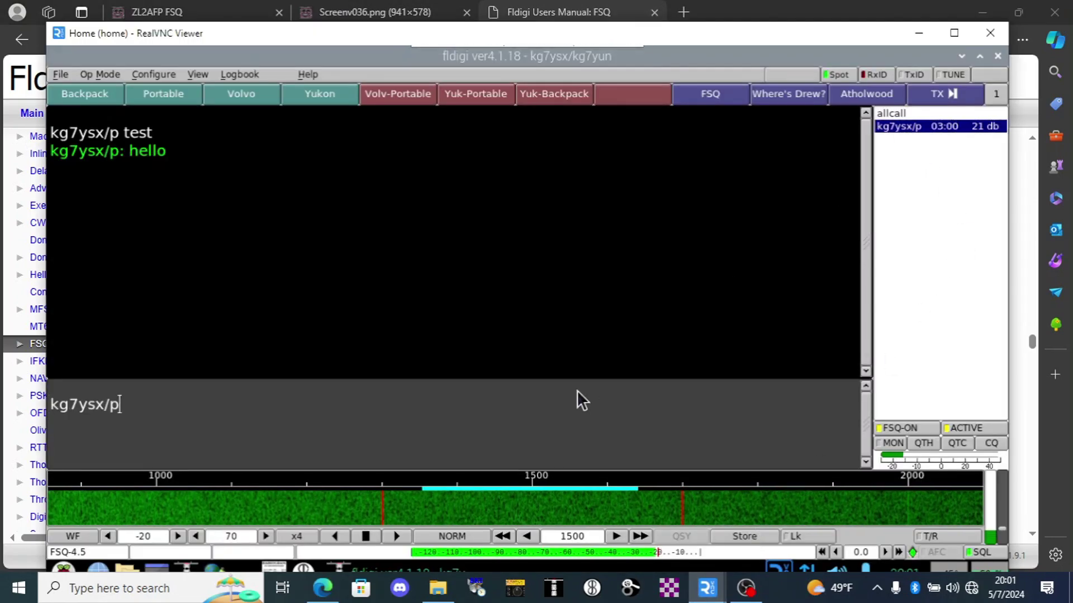
type("#")
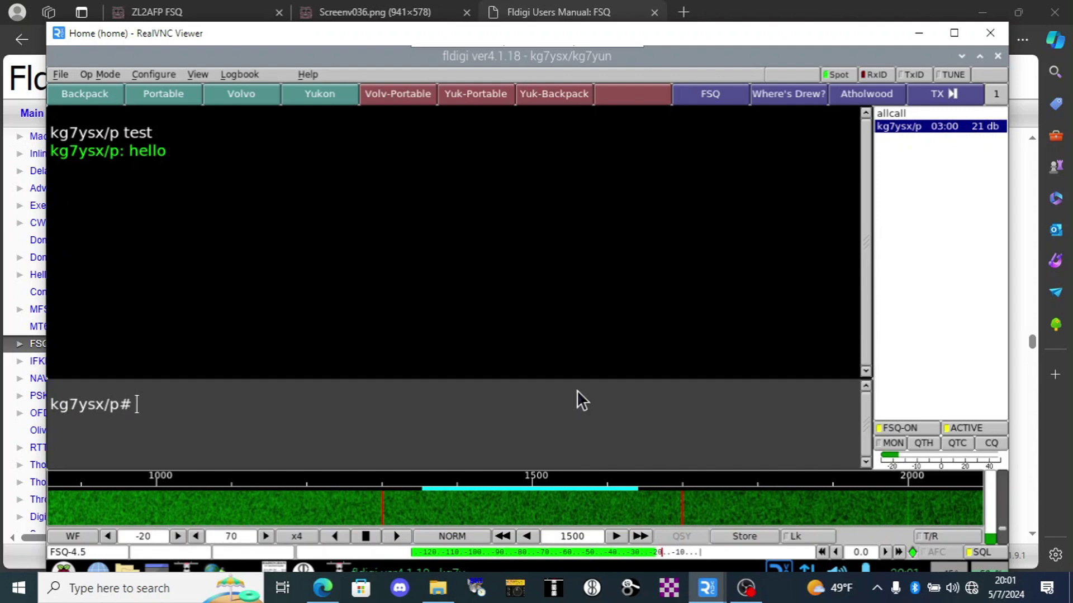
type(" test")
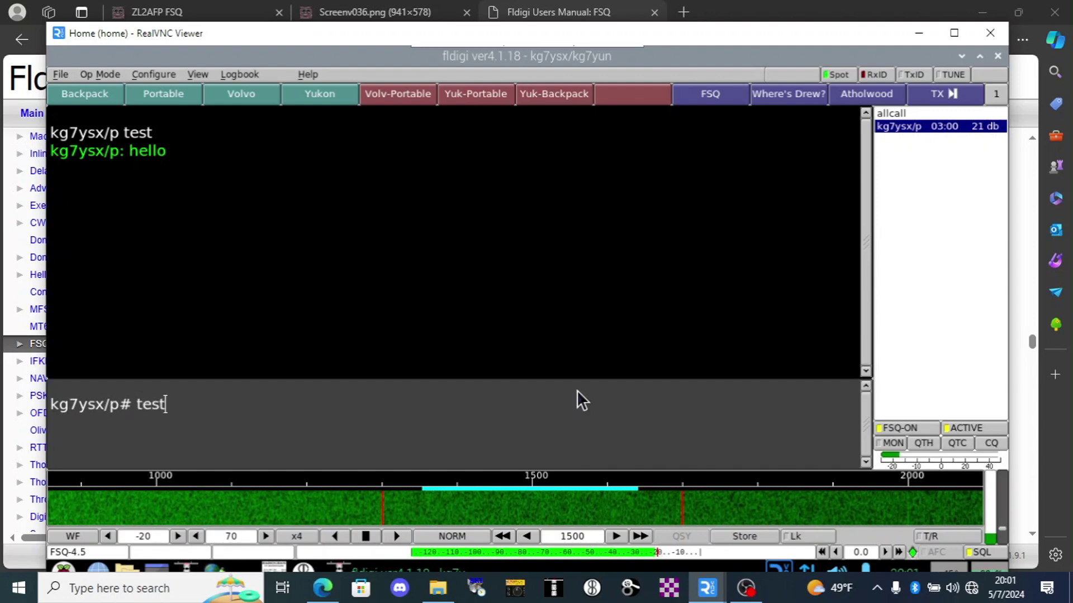
key("Return")
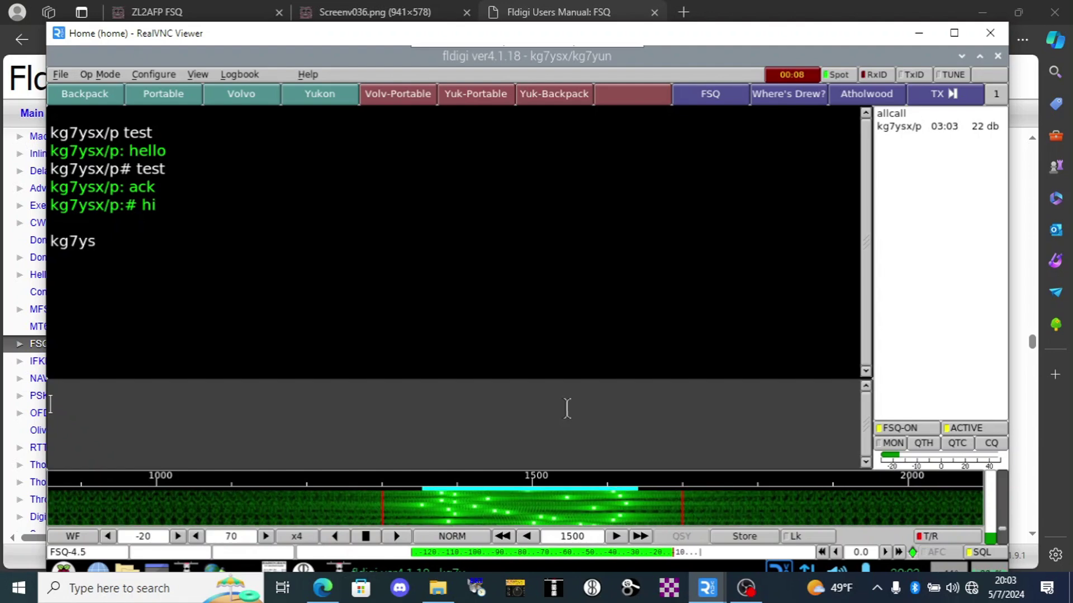
Examine the exchanged traffic in the FSQ monitor and close it
left_click(888, 444)
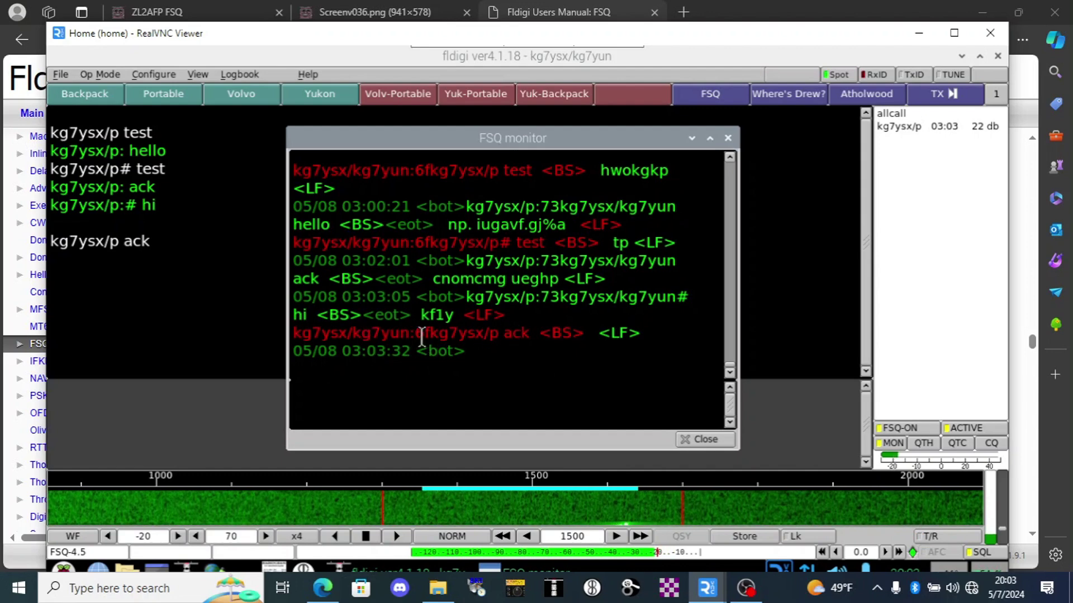
left_click(728, 138)
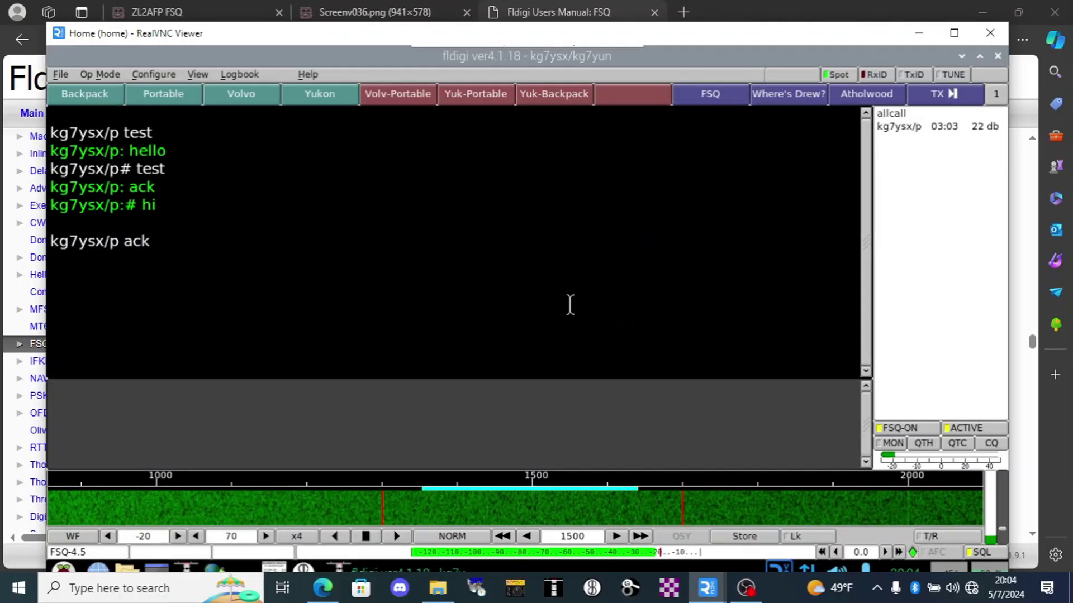
Set the modem speed to FSQ6 and look up the sending-speed command characters in the Fldigi Users Manual
left_click(100, 546)
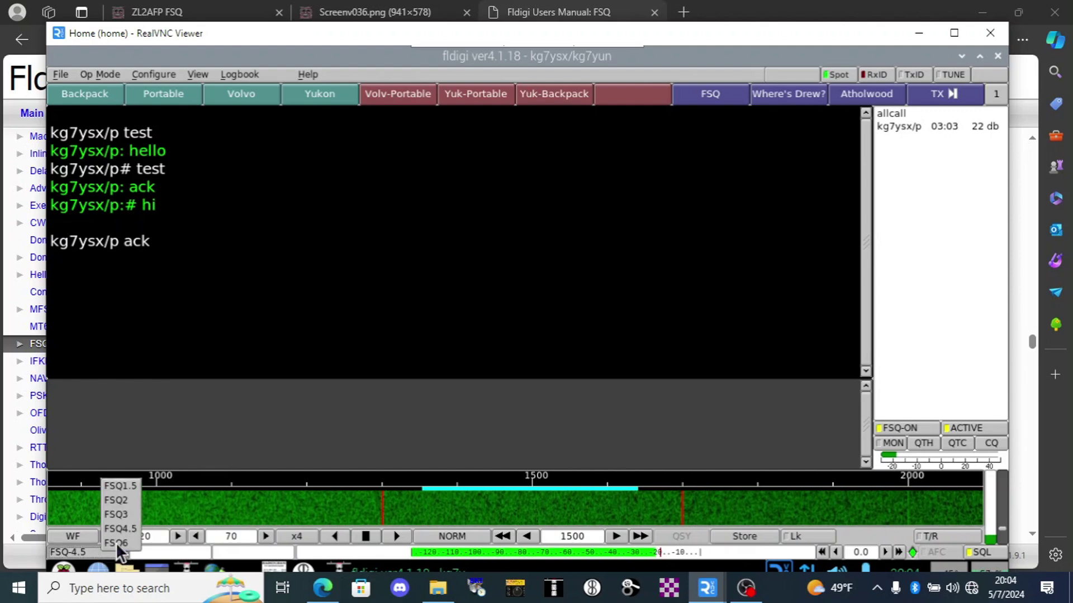
left_click(115, 542)
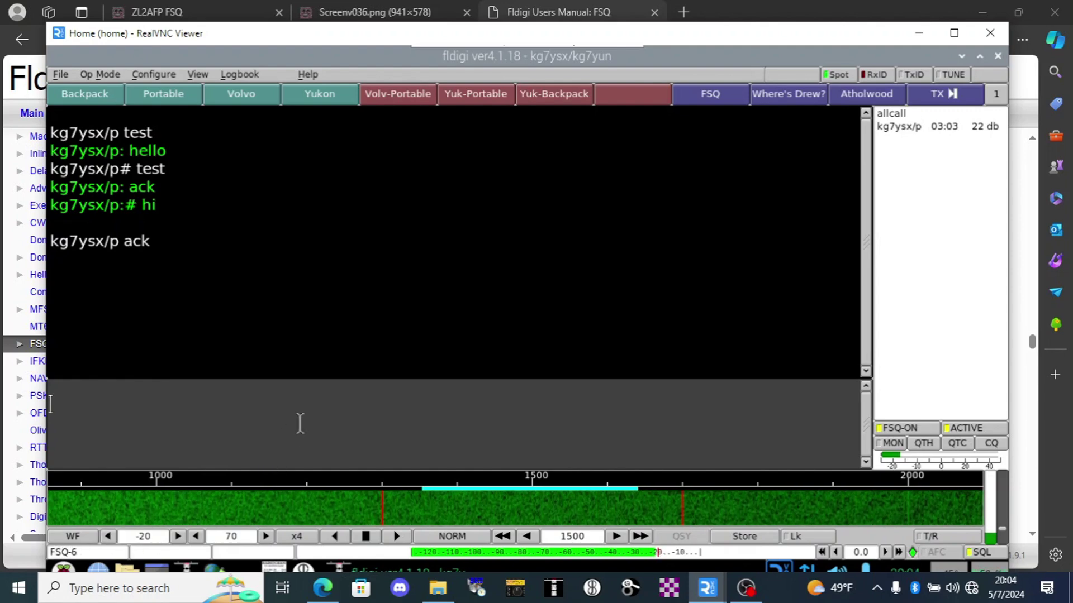
left_click(526, 16)
scroll(639, 329, "down", 3)
scroll(639, 329, "down", 1)
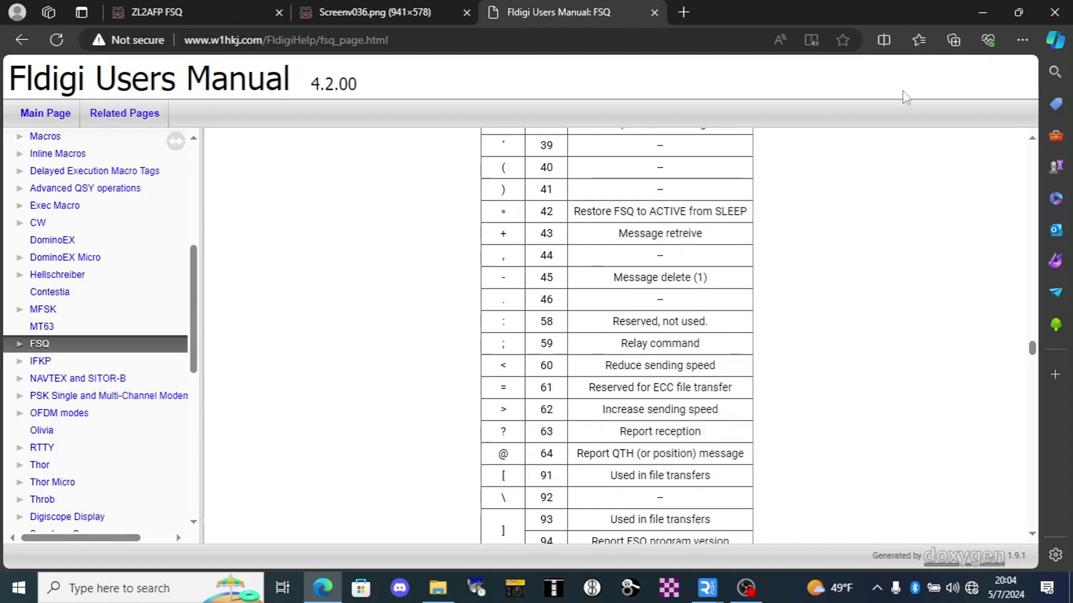
Switch back to fldigi and send the increase-speed command "> hi" to the station in the heard list
mouse_move(708, 588)
left_click(742, 521)
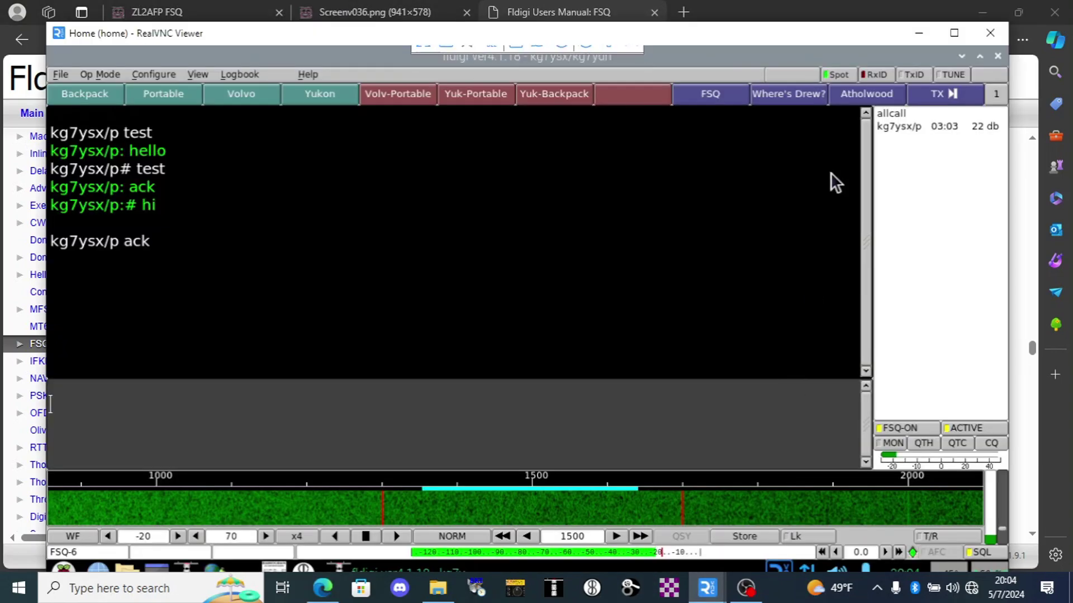
left_click(900, 129)
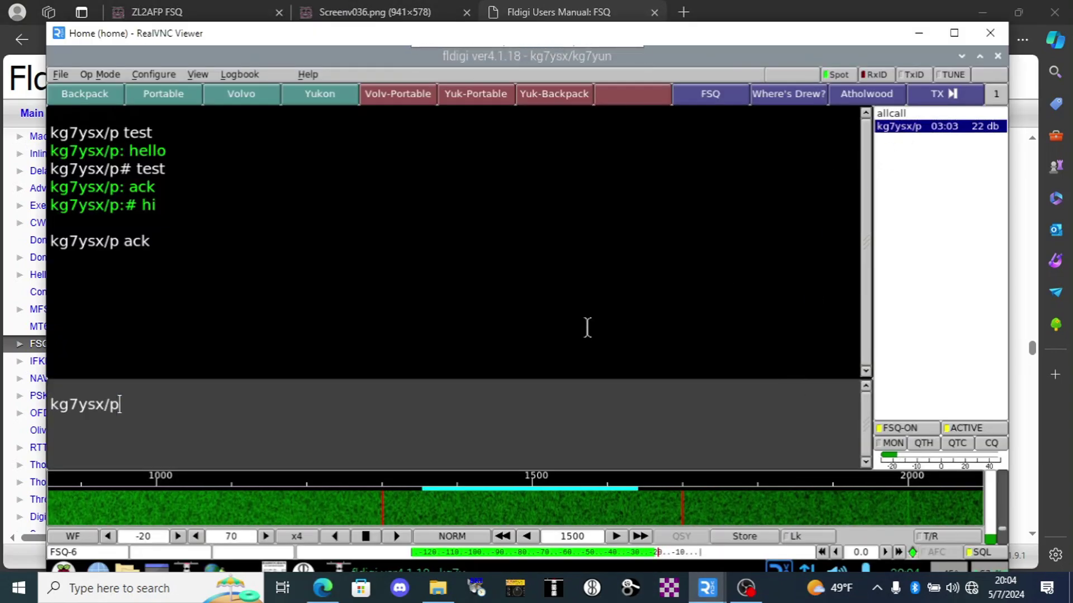
type(">")
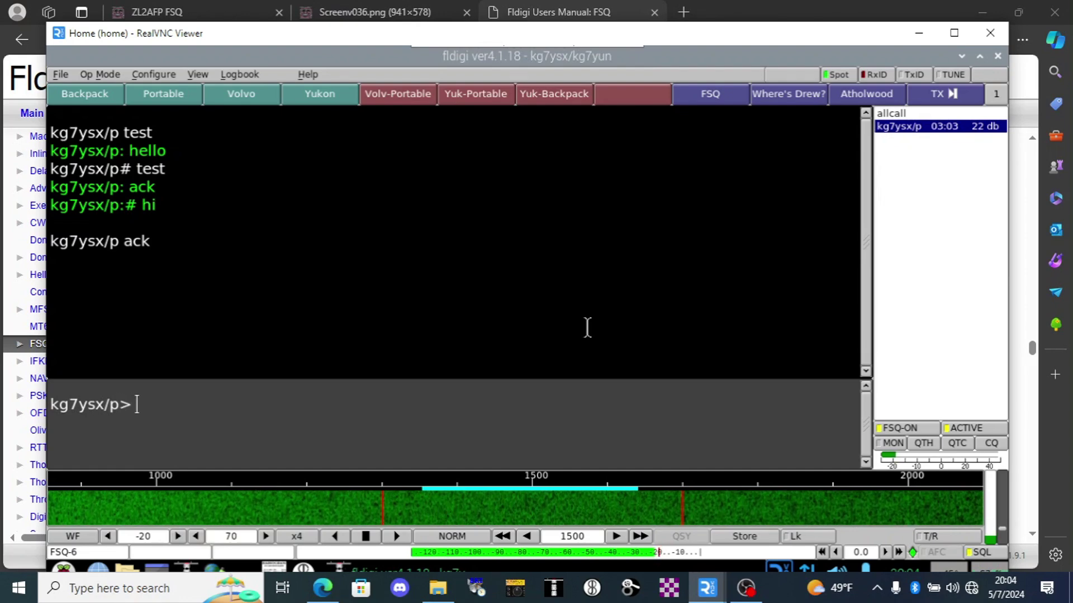
type(" hi")
key("Return")
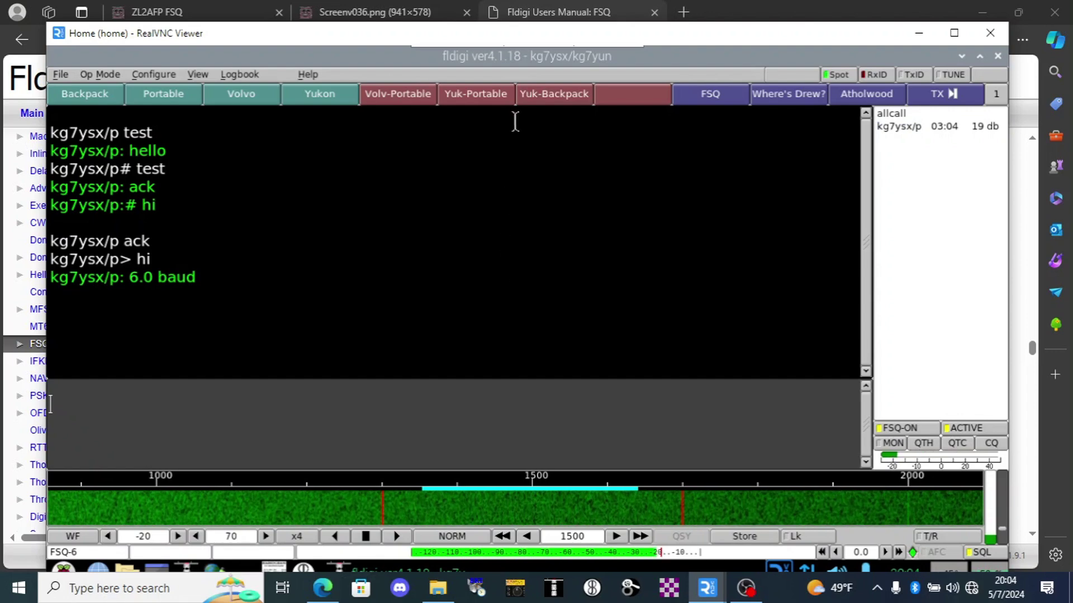
Examine the manual's command table for the reduce-speed and heard-list request characters
left_click(540, 11)
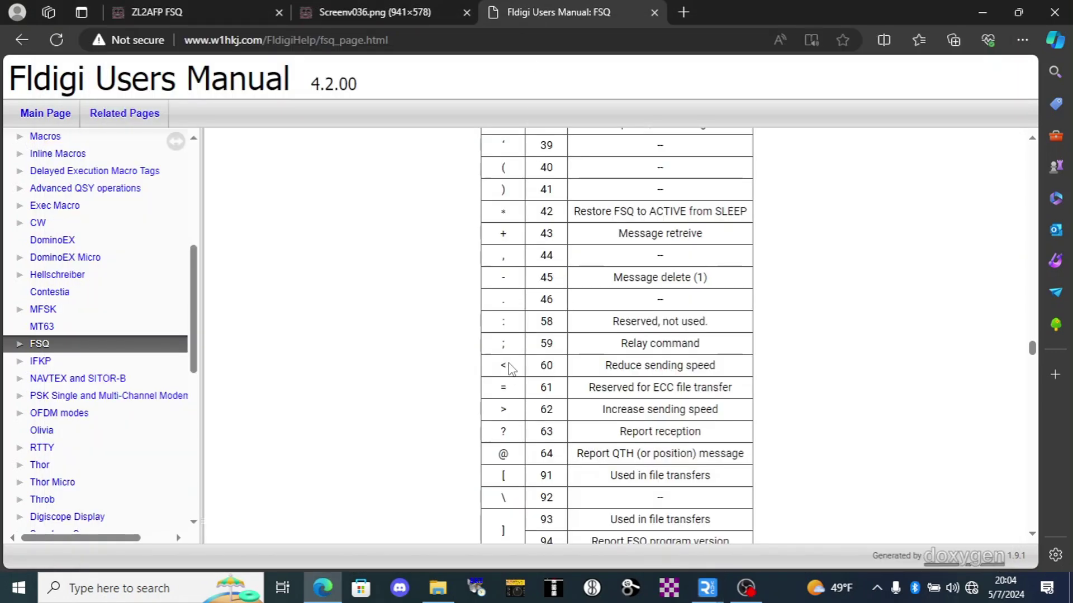
mouse_move(717, 597)
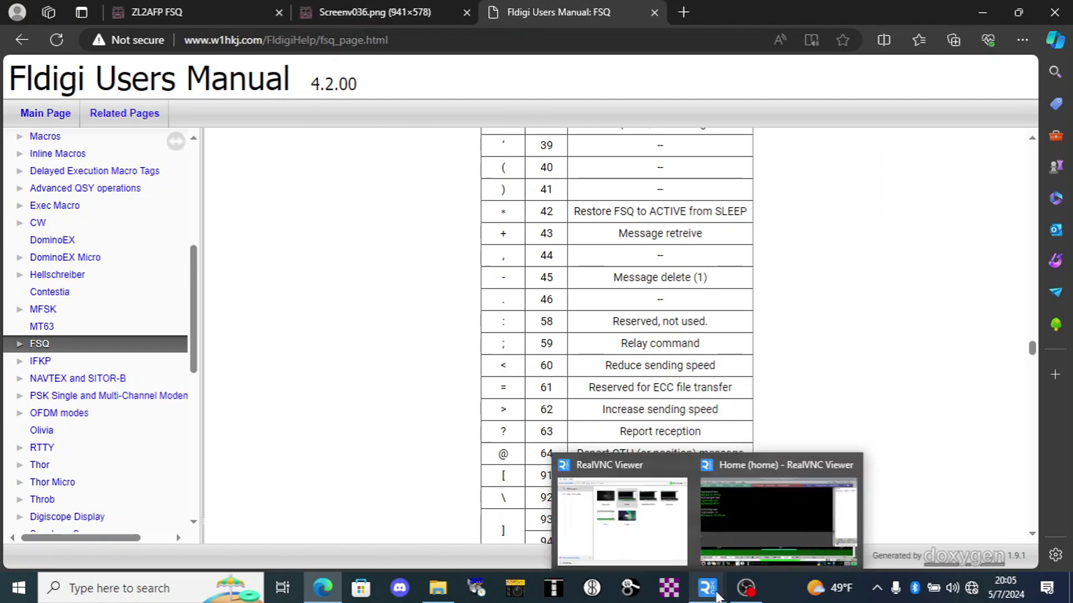
left_click(747, 512)
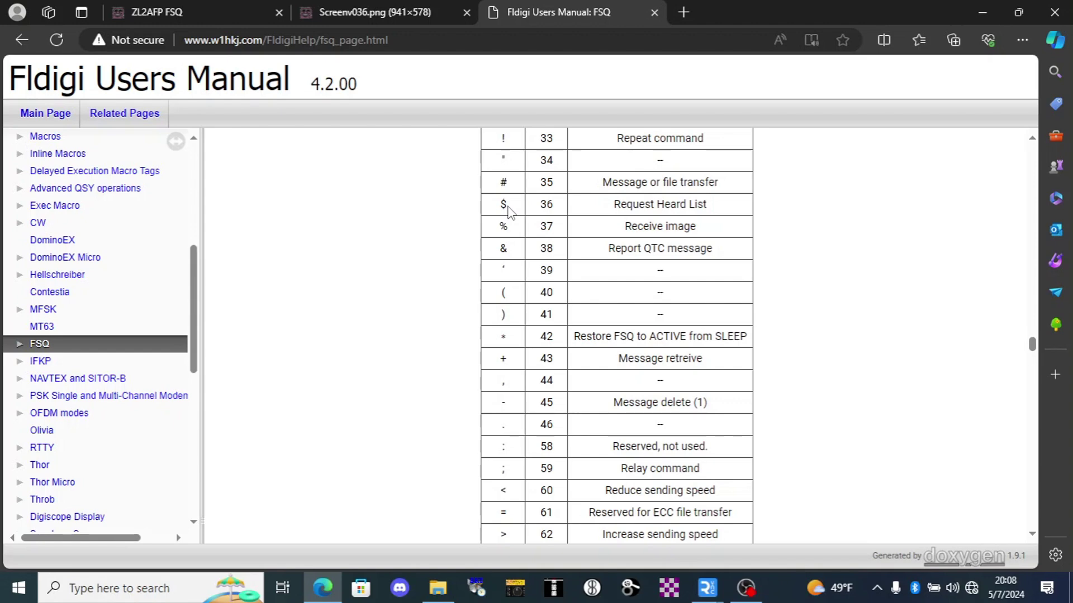
scroll(507, 210, "up", 2)
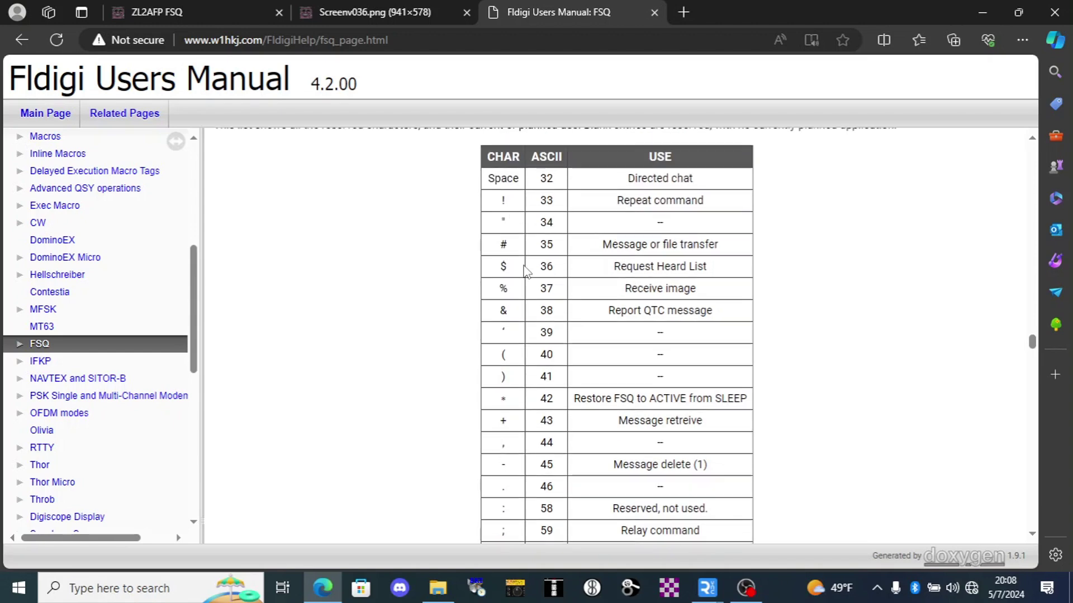
Switch back to fldigi, request the listed station's heard list with "$", and open the FSQ monitor
mouse_move(705, 591)
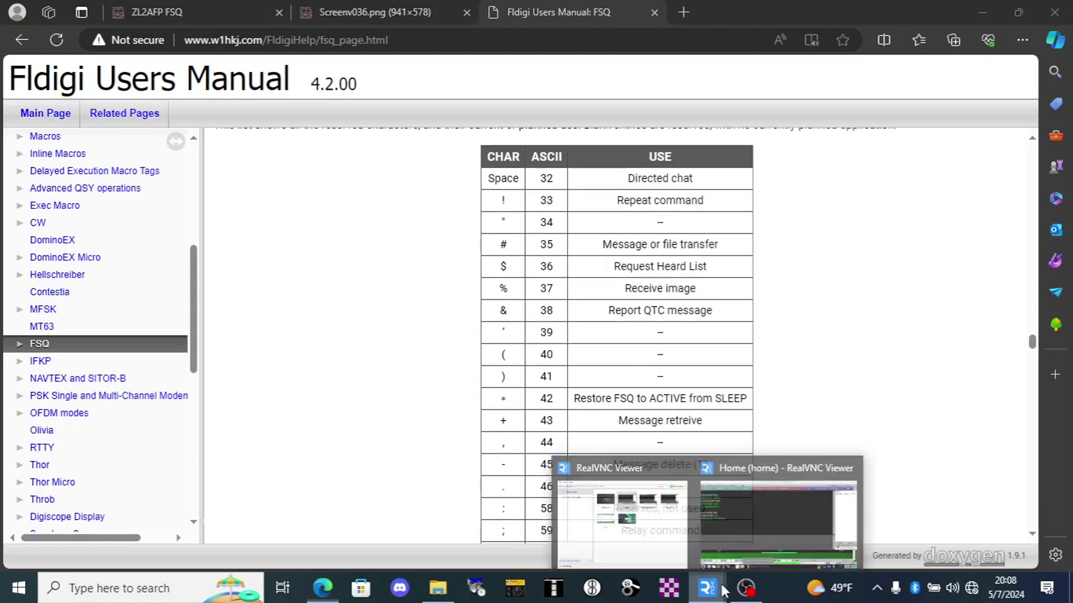
left_click(779, 525)
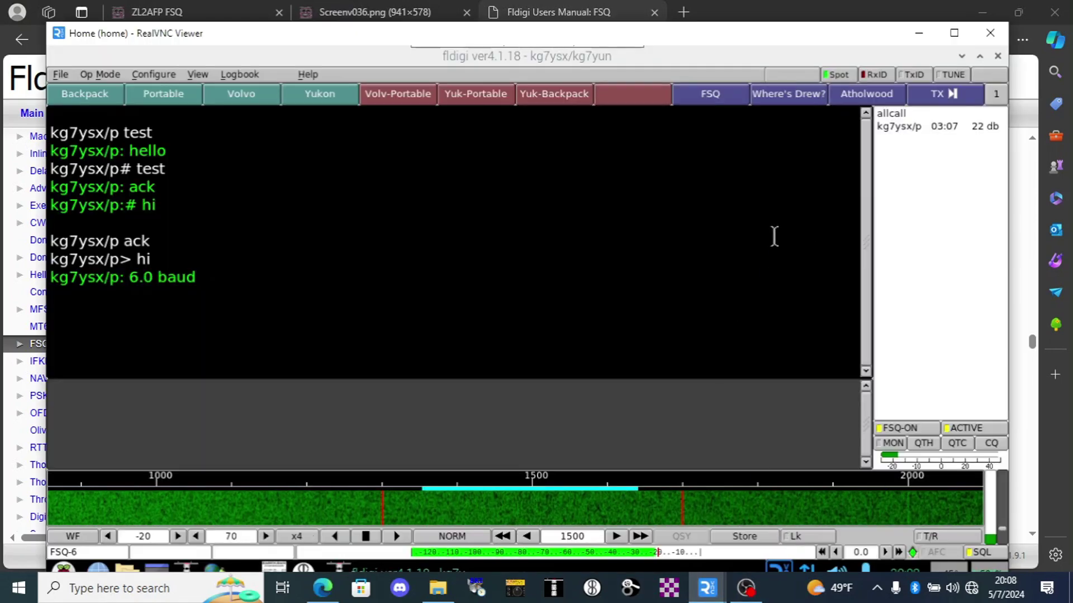
left_click(908, 129)
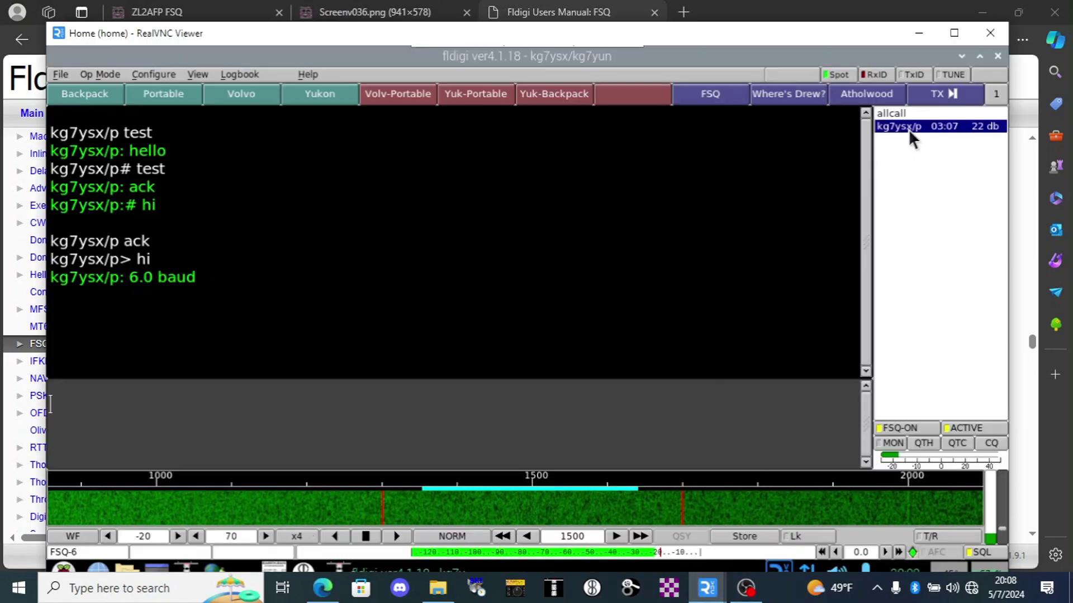
type("$")
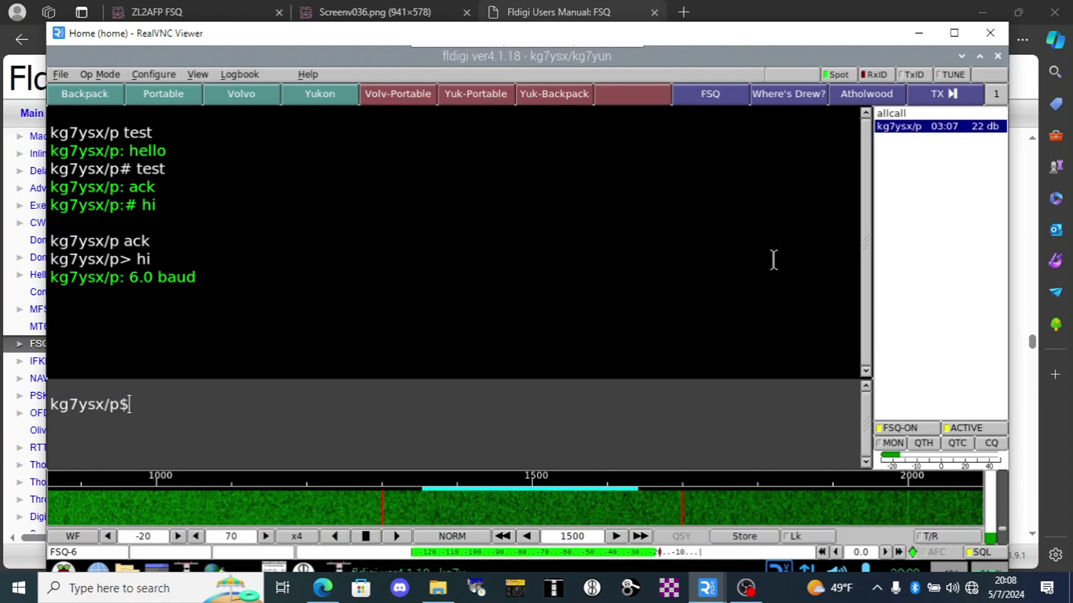
key("Return")
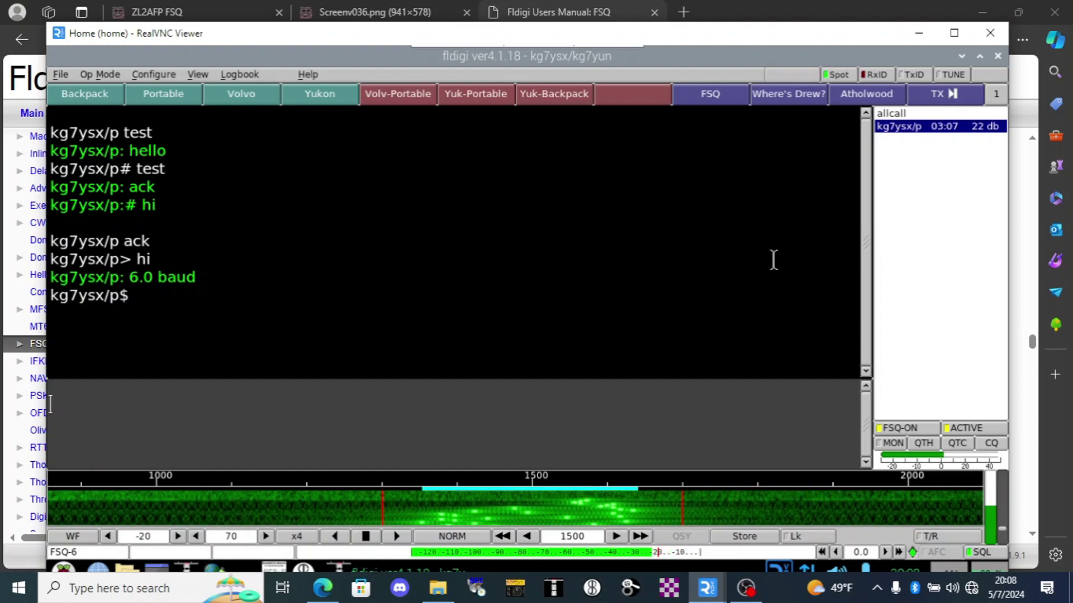
left_click(894, 443)
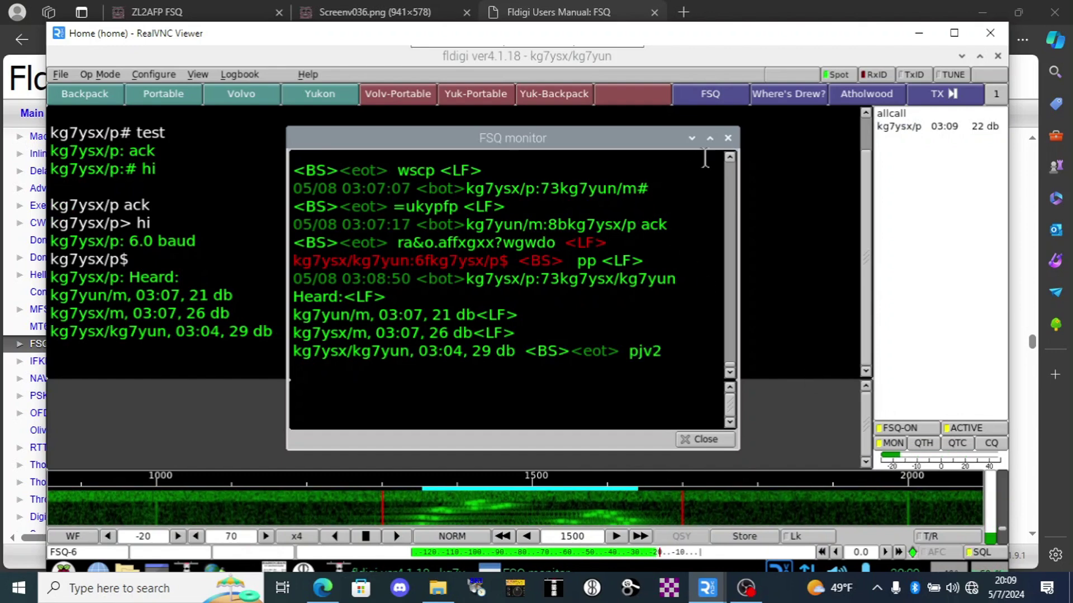
Close the FSQ monitor, then check the command table in the Fldigi Users Manual and return to fldigi
left_click(728, 138)
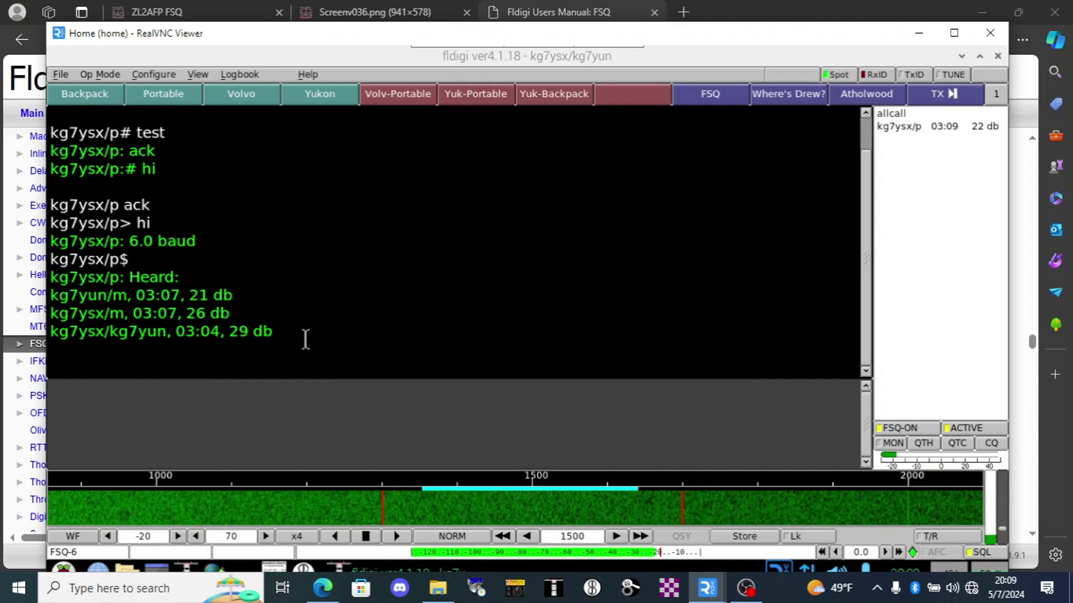
key("alt+Tab")
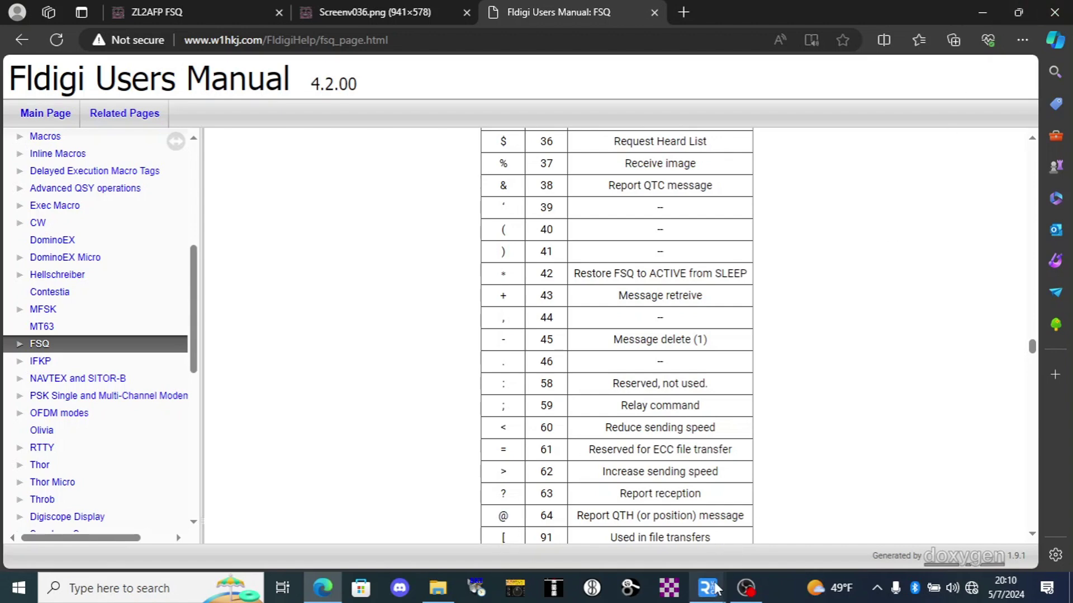
mouse_move(707, 588)
left_click(747, 532)
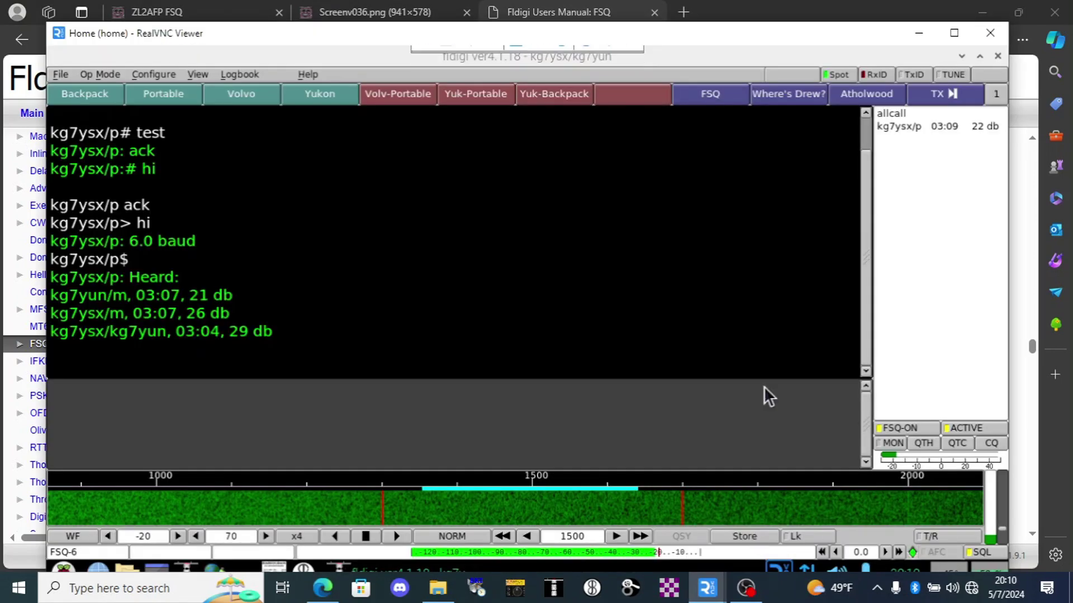
Query the /p station in the heard list for its station message (&) and its program version (^)
right_click(915, 129)
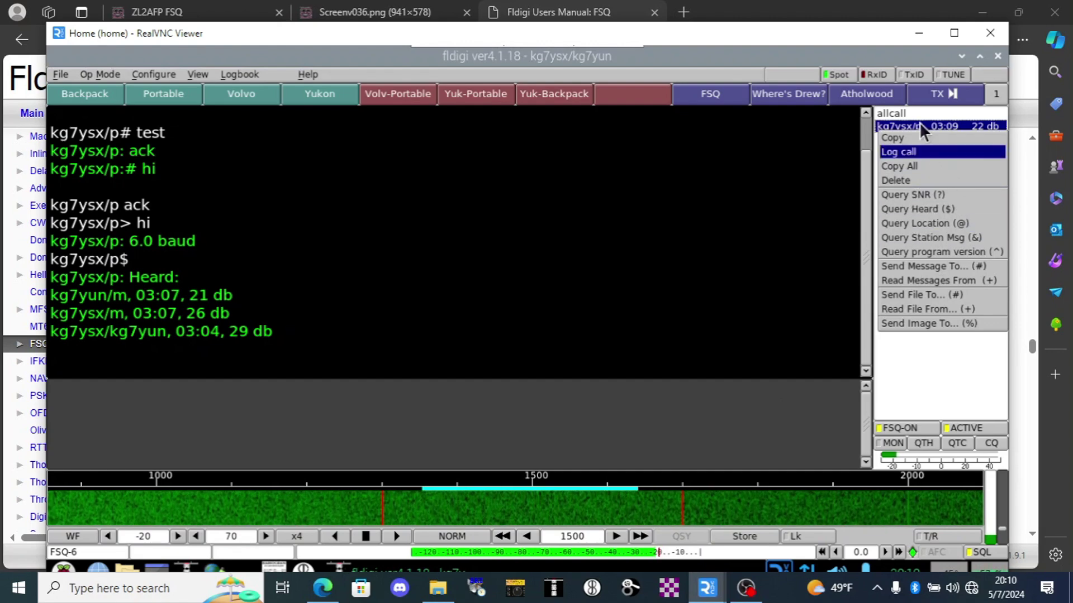
left_click(985, 238)
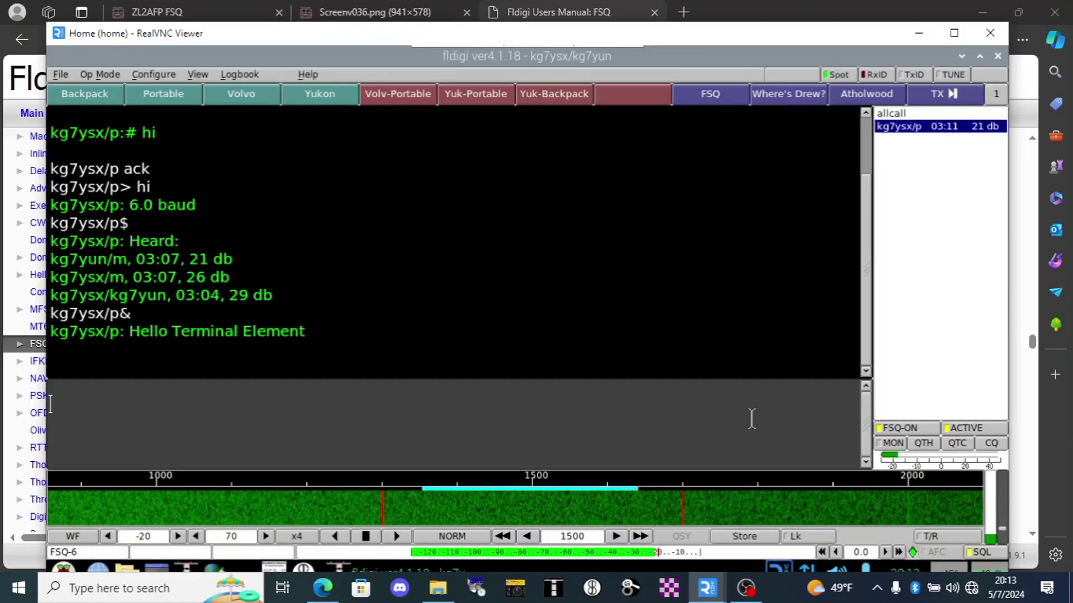
right_click(900, 126)
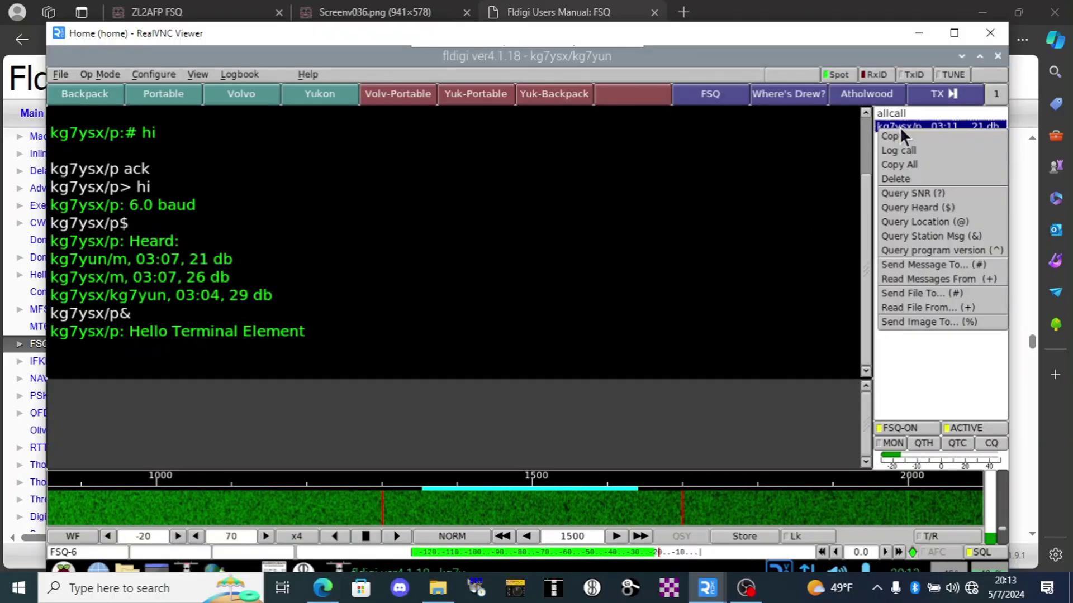
left_click(941, 250)
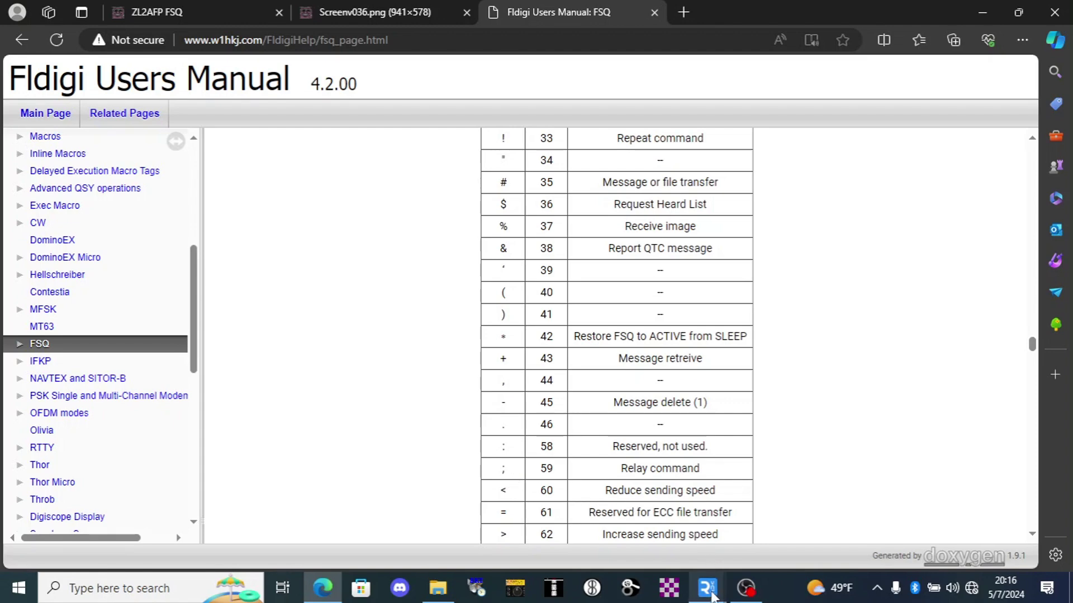
mouse_move(709, 591)
left_click(730, 522)
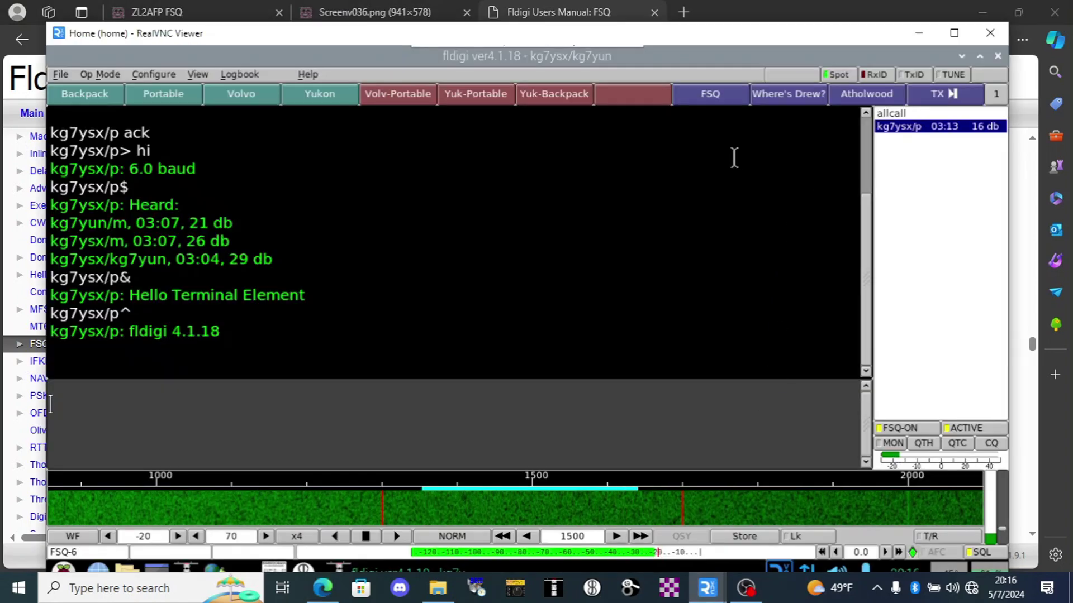
left_click(906, 128)
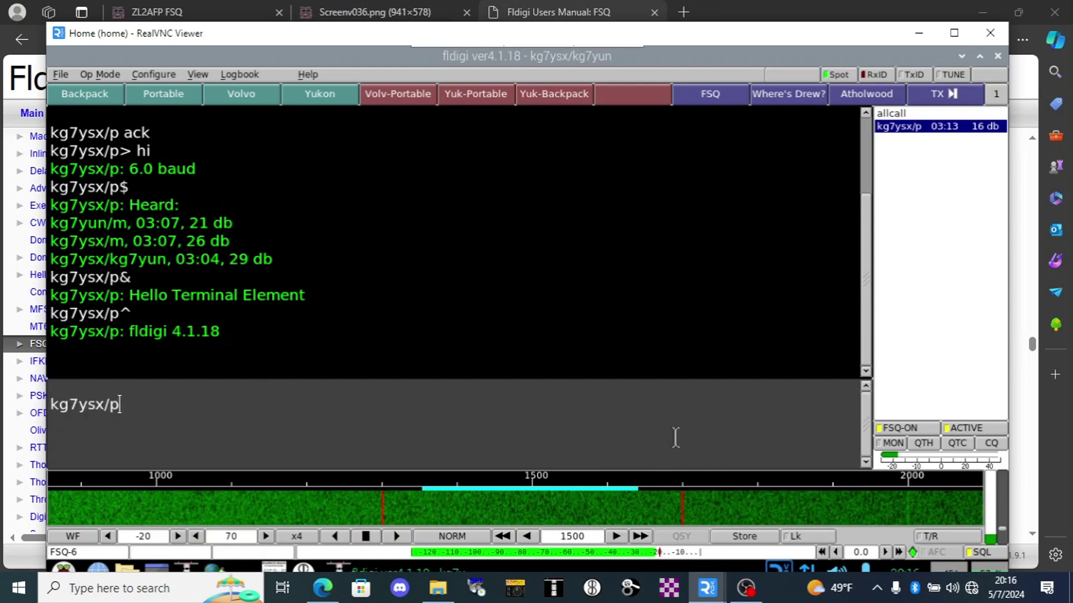
type(";")
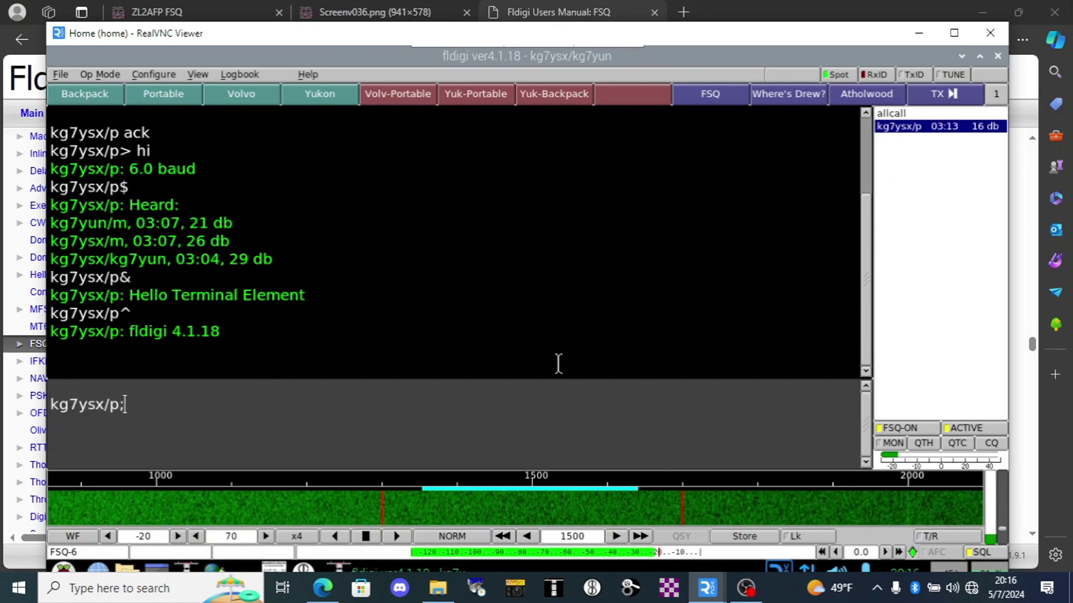
left_click(326, 96)
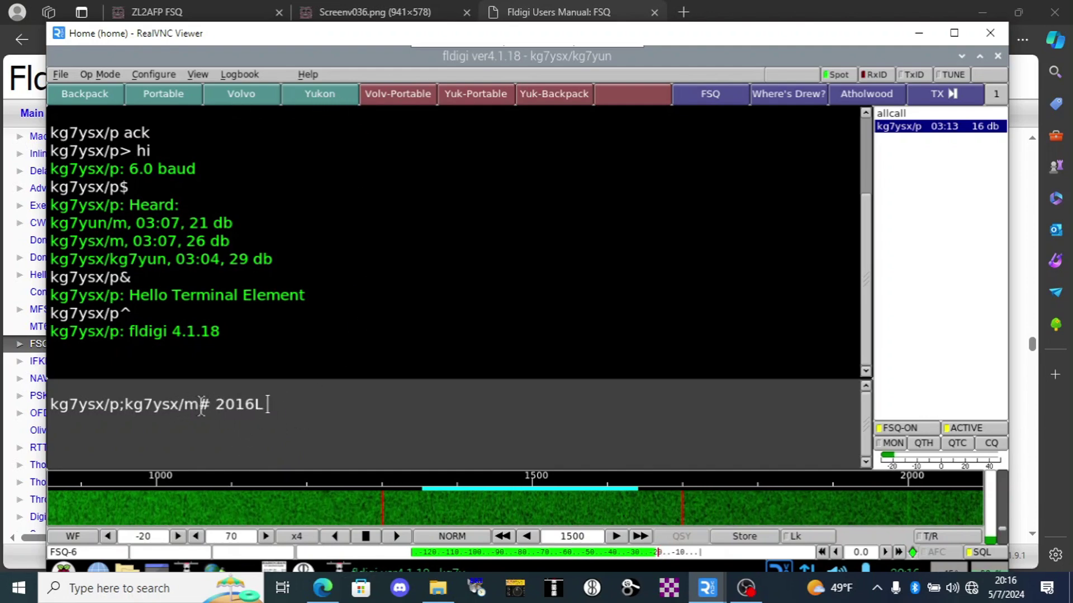
key("Return")
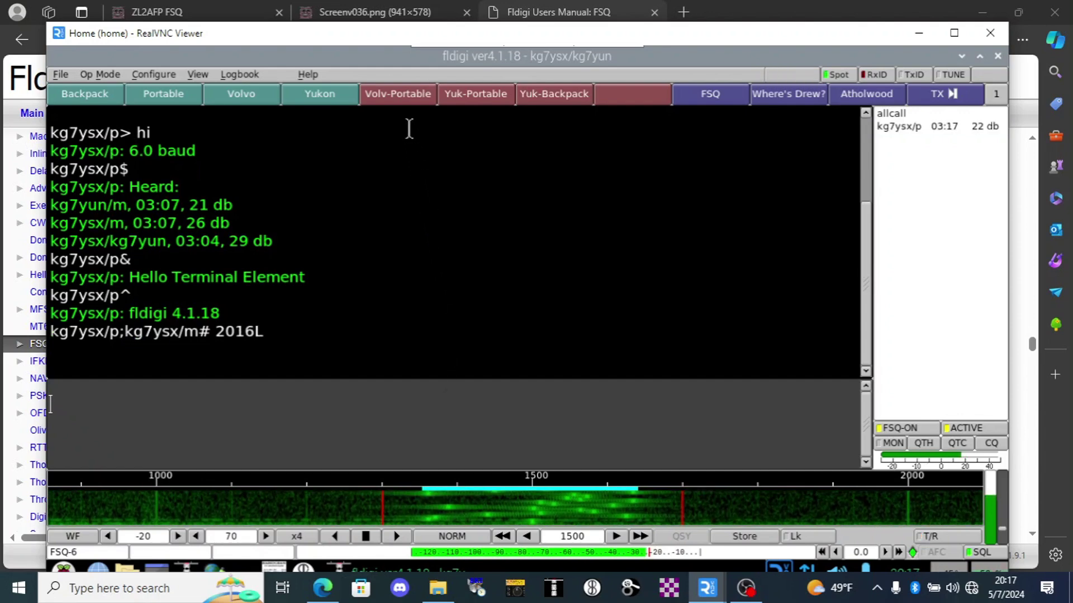
right_click(411, 99)
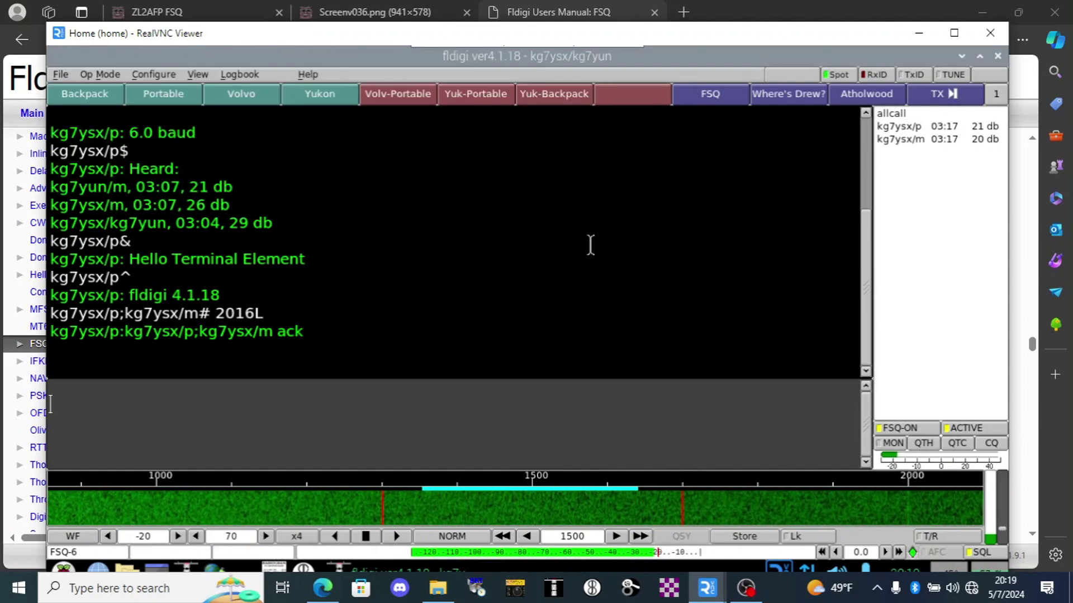
Look up the repeat command character in the Fldigi Users Manual and return to fldigi
left_click(581, 16)
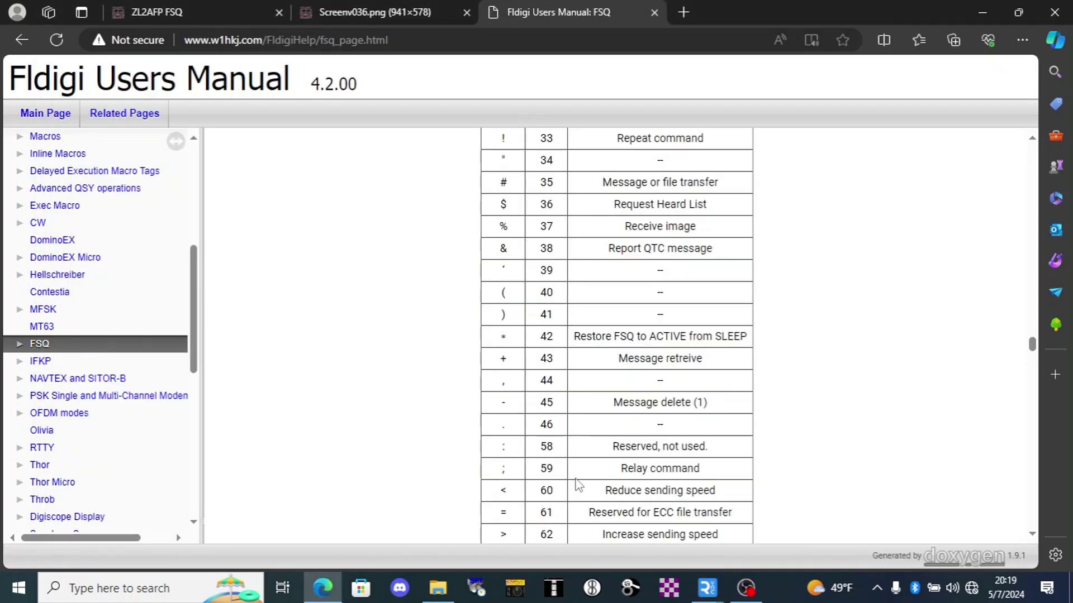
mouse_move(708, 588)
left_click(721, 514)
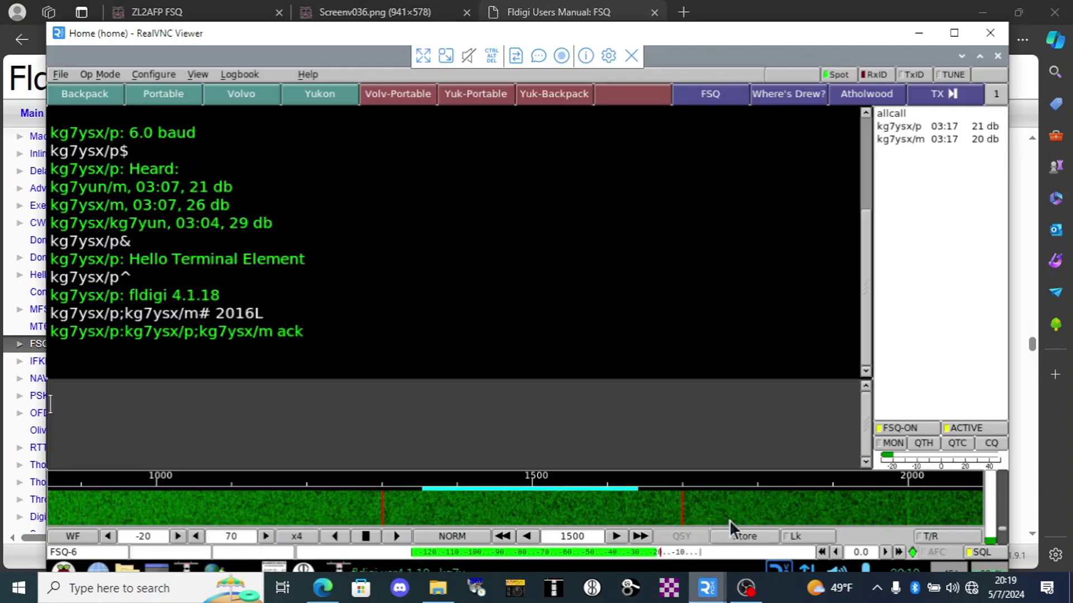
Start a message to the heard /p station with the repeat command "!" directly followed by the heard /m station's call sign, without a space
left_click(920, 125)
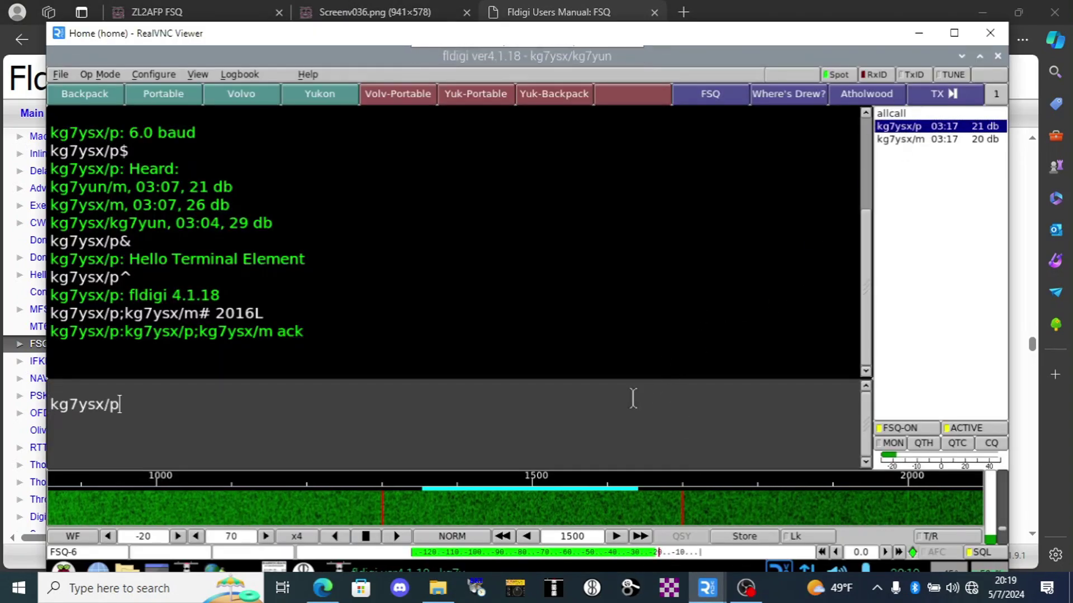
type("!")
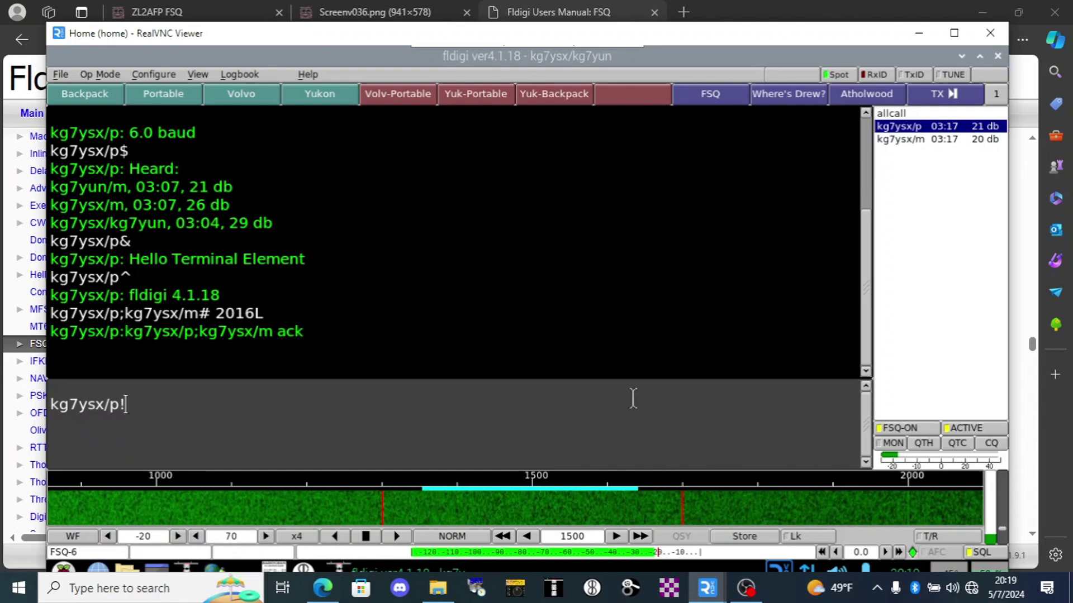
left_click(918, 139)
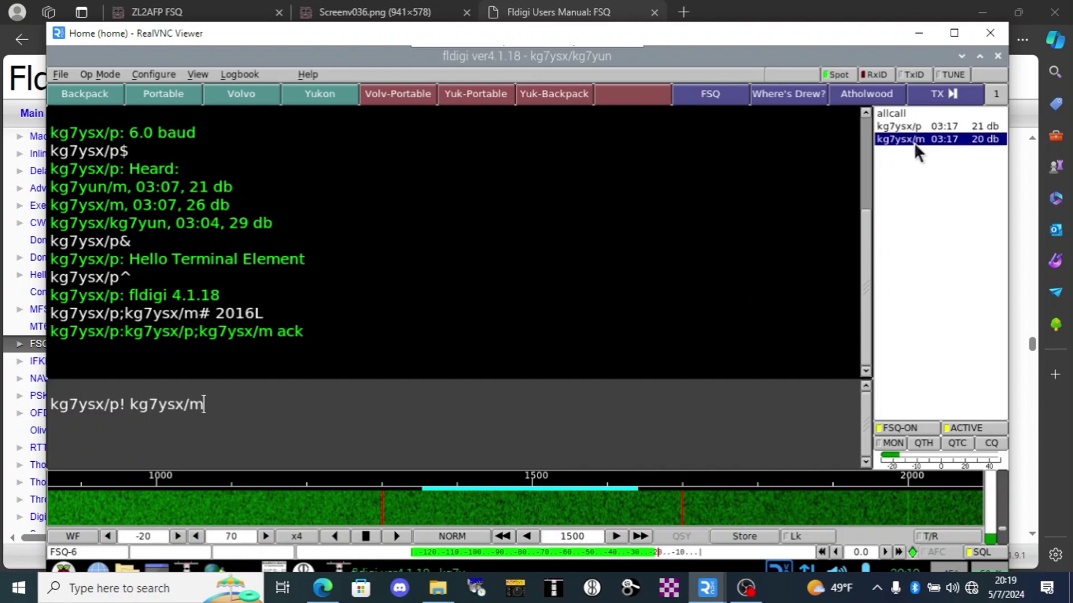
key("Left")
key("Left")
key("Left")
key("Left")
key("Left")
key("Left")
key("Left")
key("Left")
key("Left")
key("Right")
key("BackSpace")
key("Right")
key("Right")
key("Right")
key("Right")
key("Right")
key("Right")
key("Right")
key("Right")
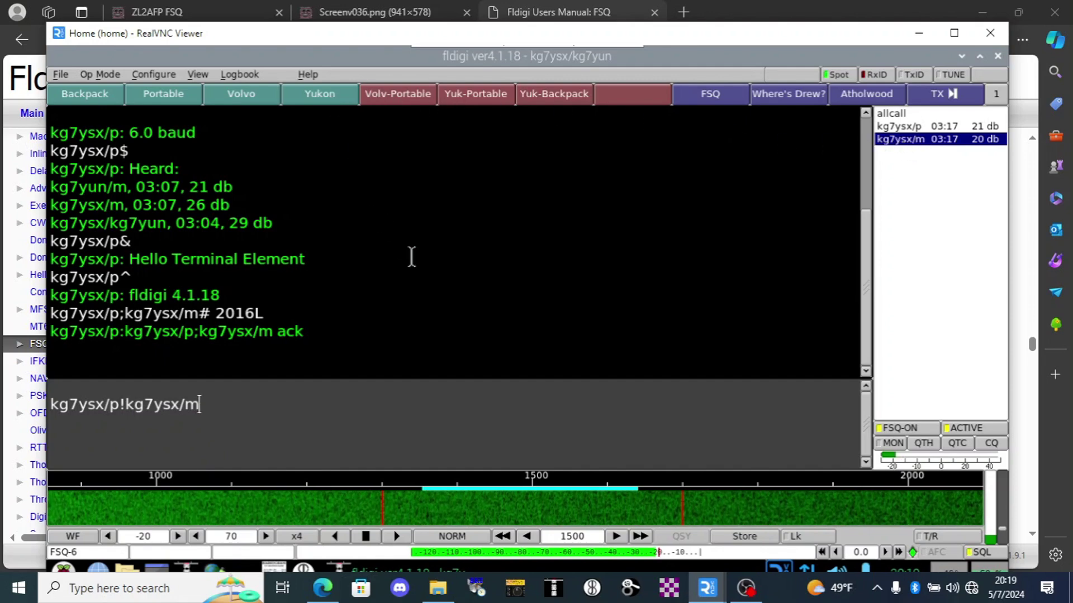
Extend the repeat chain with "!", the kg7yun/m call sign and the "#" message command, and send it
type("!")
type("kg7y")
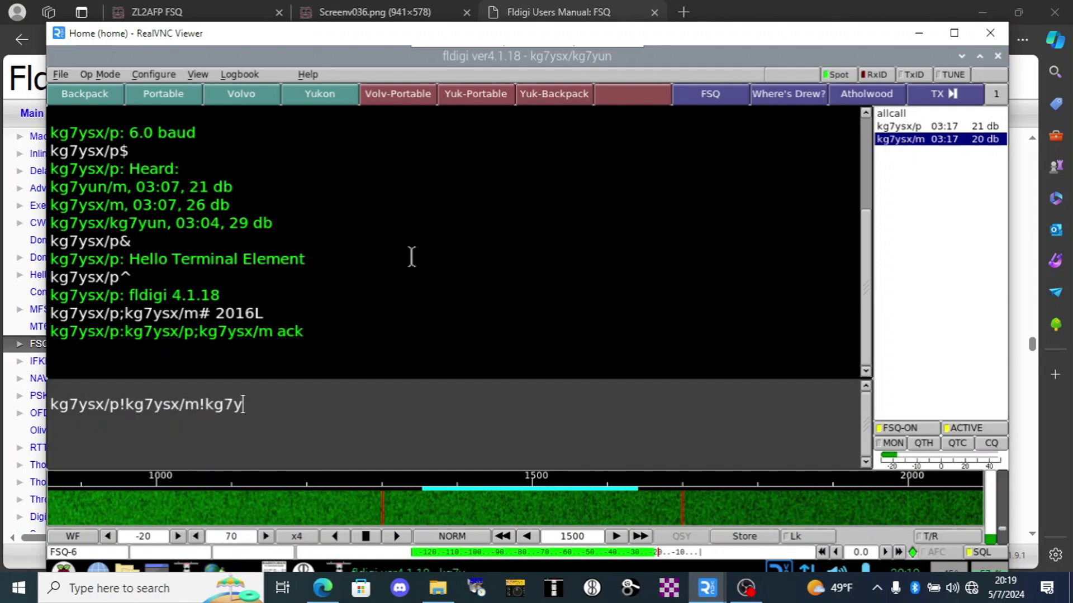
type("un/m")
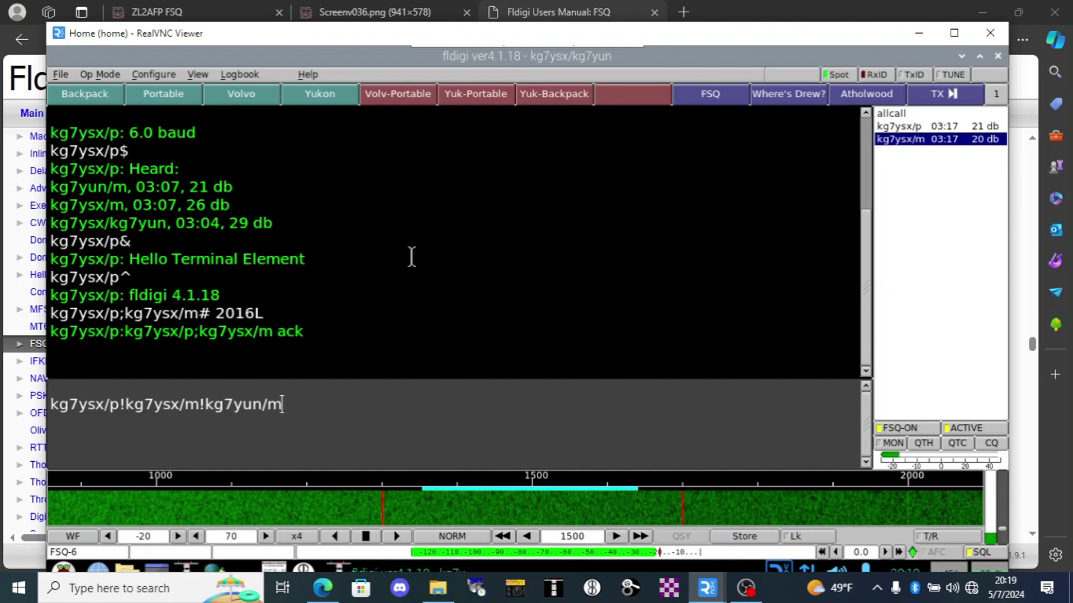
type("#")
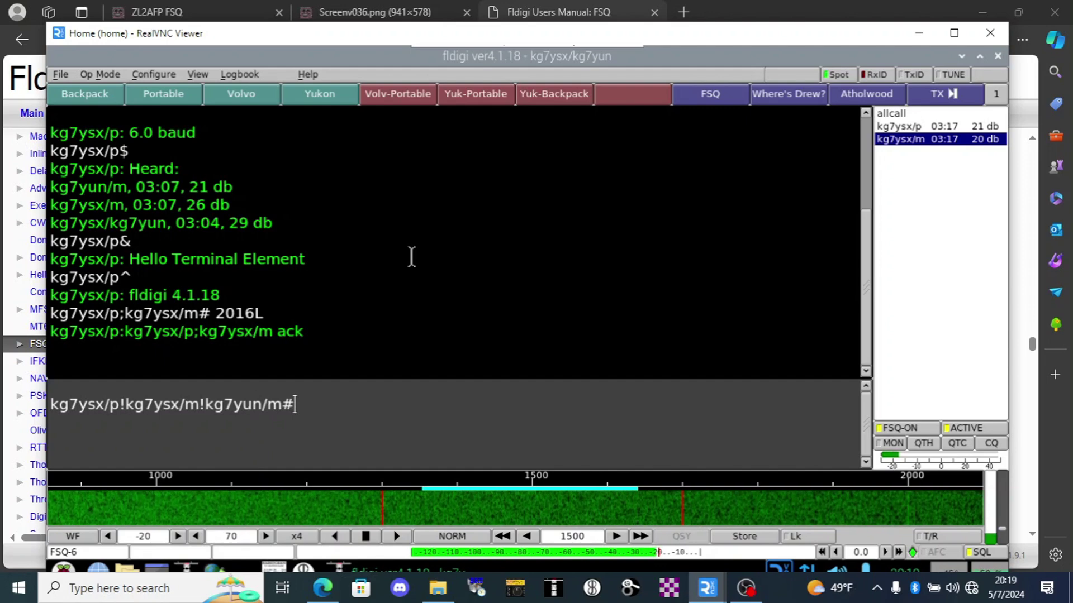
key("Return")
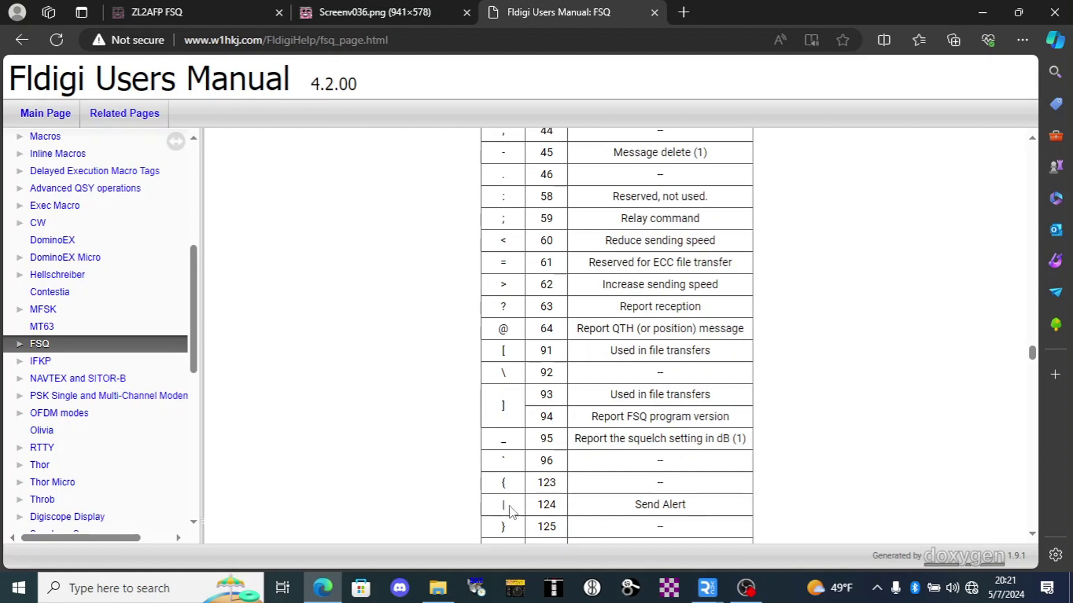
Switch from the manual back to fldigi, and browse the FSQcall.org page down to its FSQ frequencies section
mouse_move(708, 588)
left_click(766, 533)
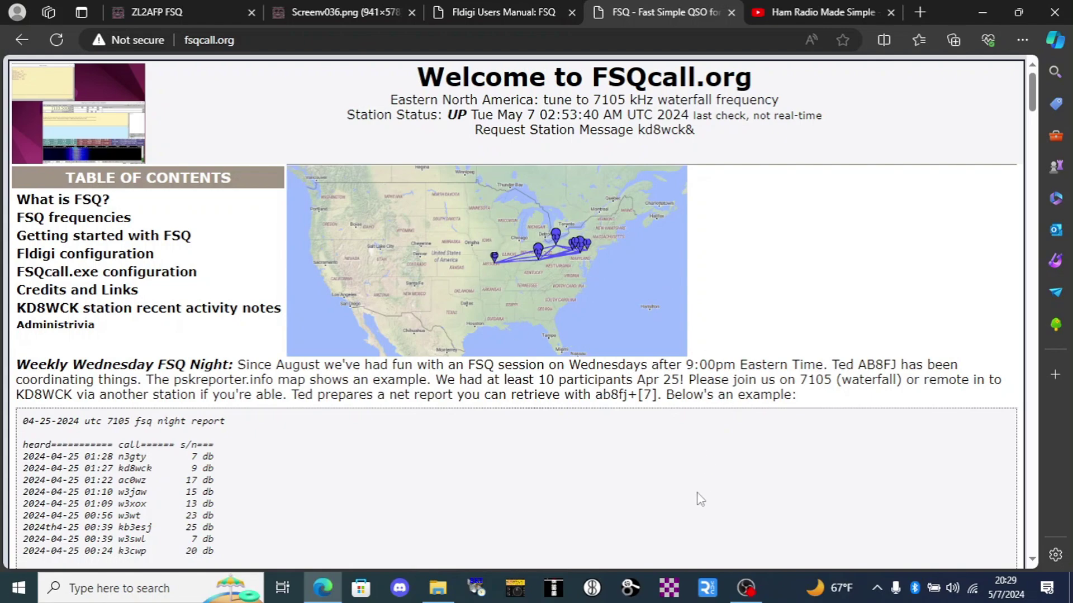
scroll(697, 494, "down", 20)
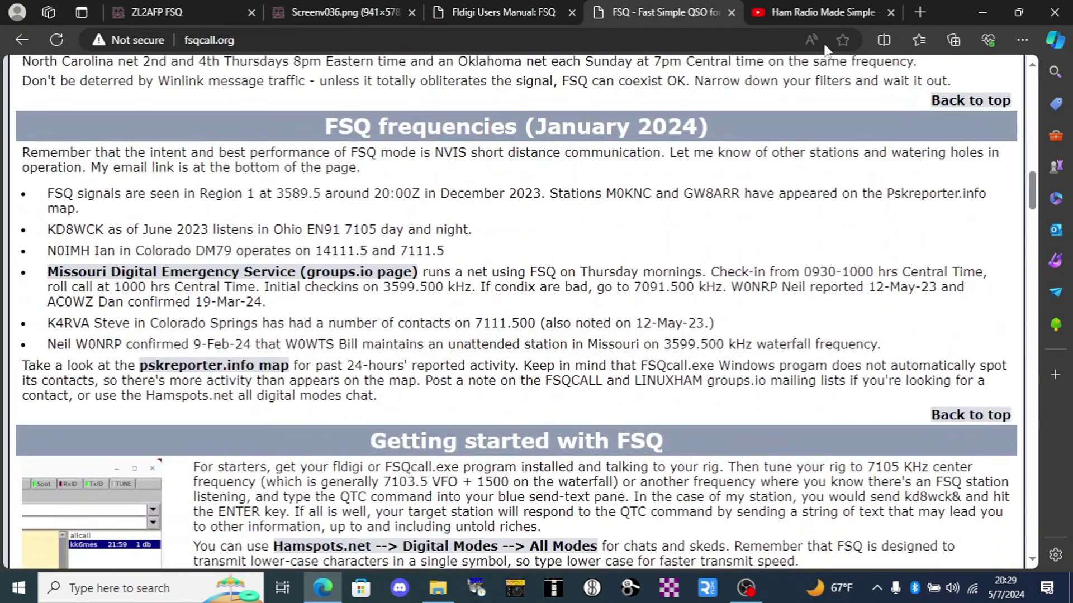
Browse the Ham Radio Made Simple YouTube channel's videos down to the Fldigi and HF digital mode tutorials
left_click(818, 10)
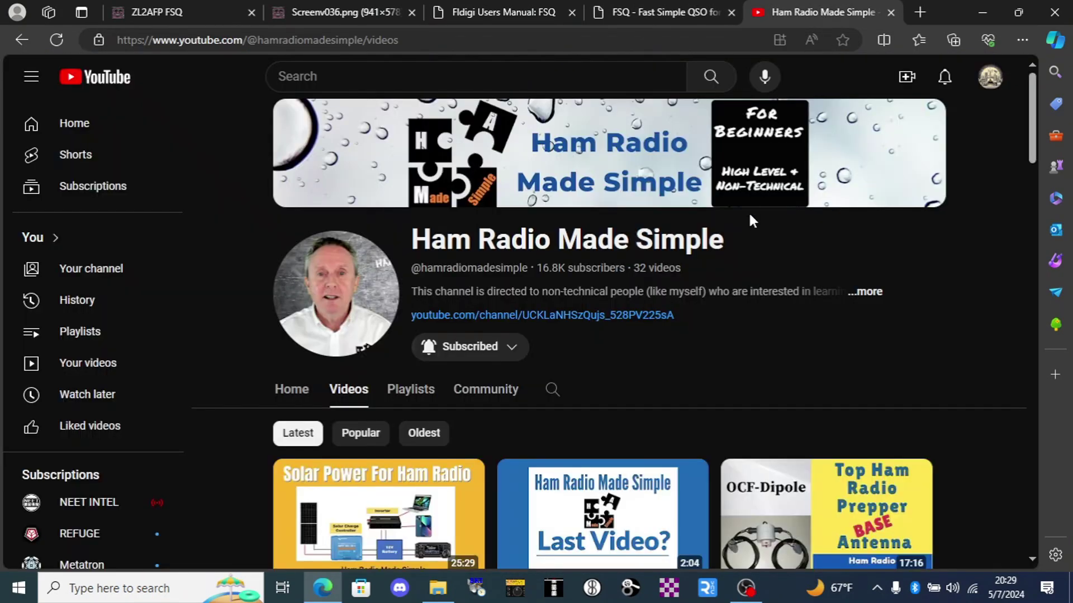
scroll(749, 341, "down", 10)
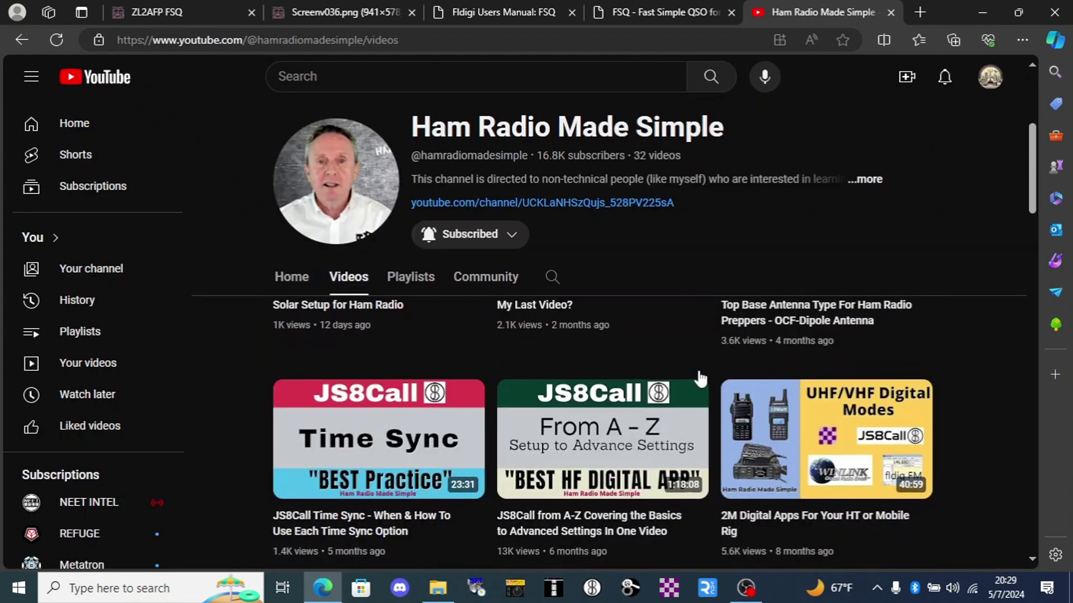
scroll(700, 383, "down", 5)
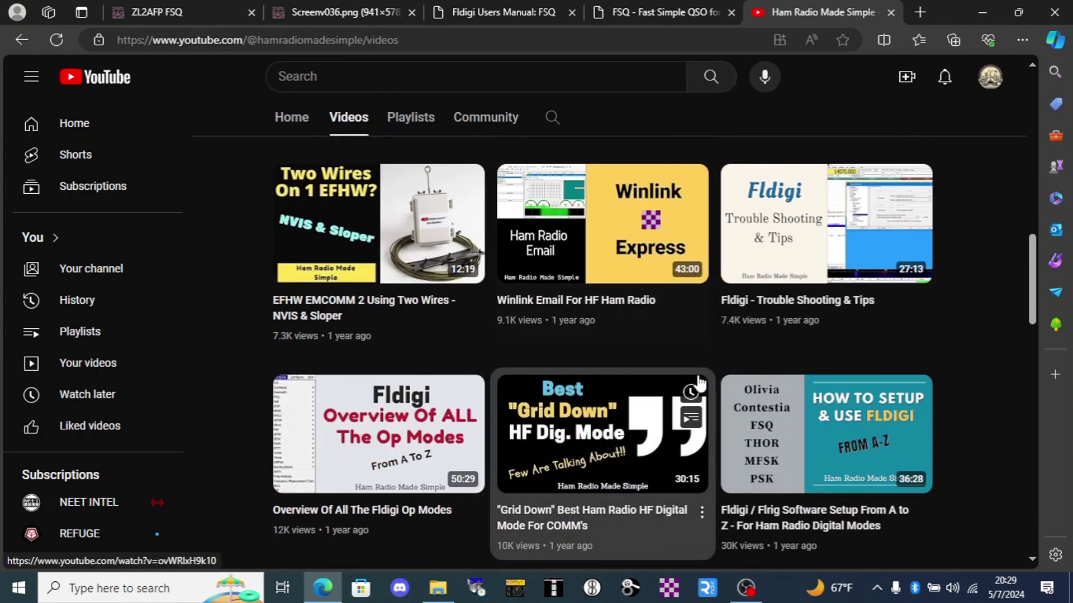
scroll(700, 383, "down", 2)
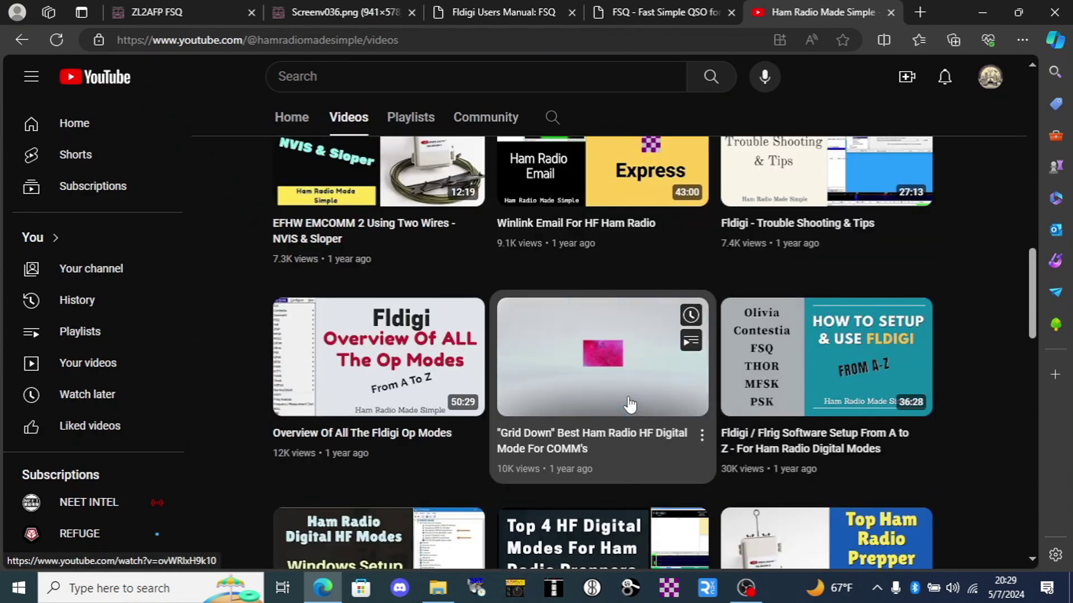